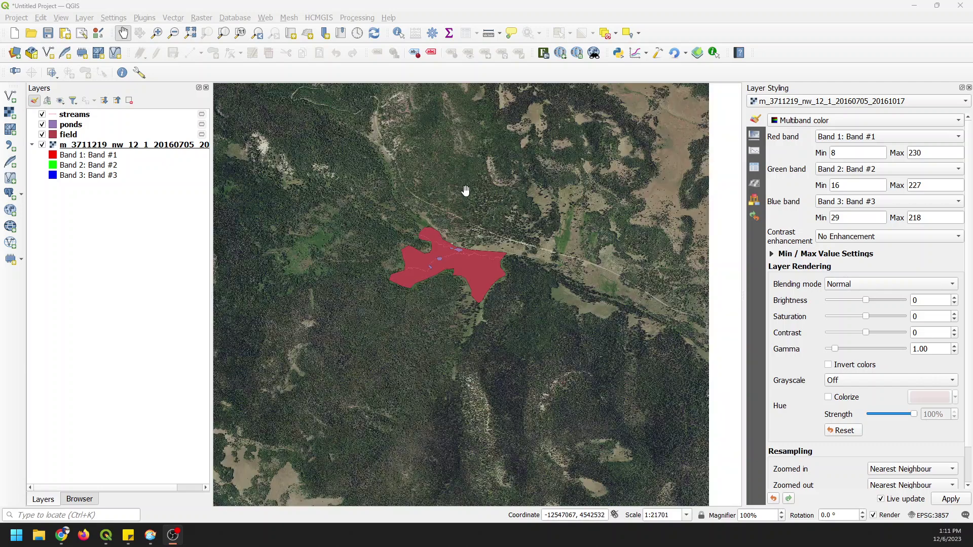
- Zoom and pan the map until the field polygon and its ponds fill the view at 1:5425
scroll(465, 192, down, 1)
drag(526, 170, 488, 322)
drag(430, 323, 469, 189)
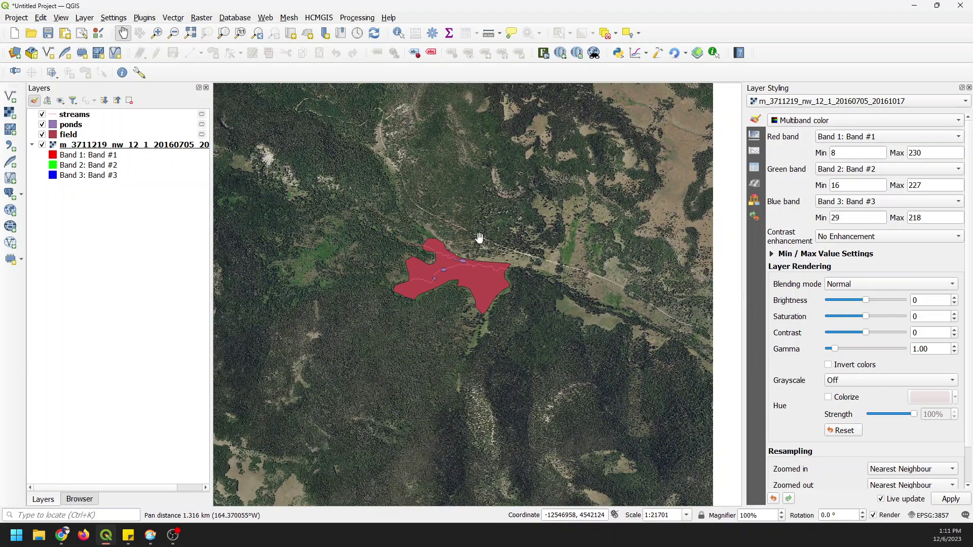
scroll(478, 238, up, 1)
scroll(477, 239, up, 1)
drag(451, 365, 518, 268)
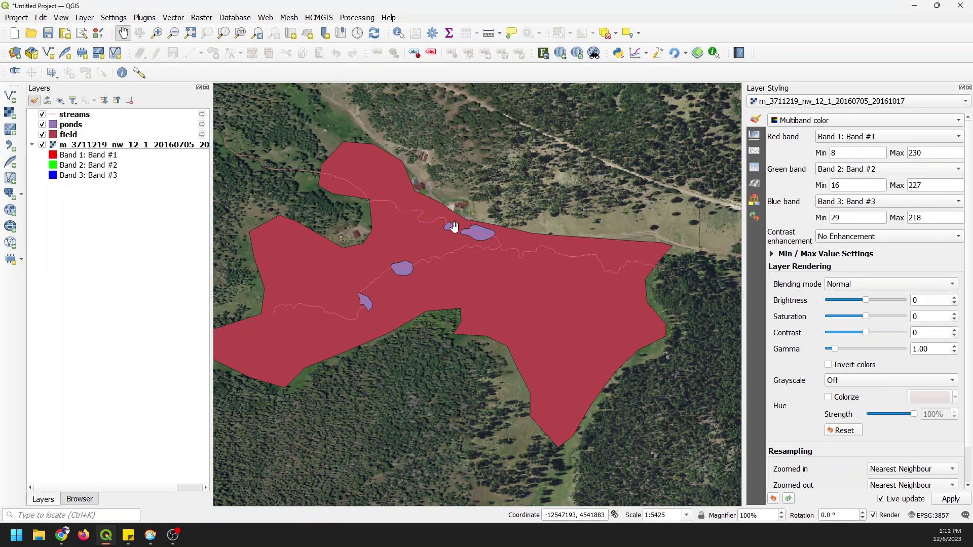
click(42, 114)
click(42, 124)
click(42, 134)
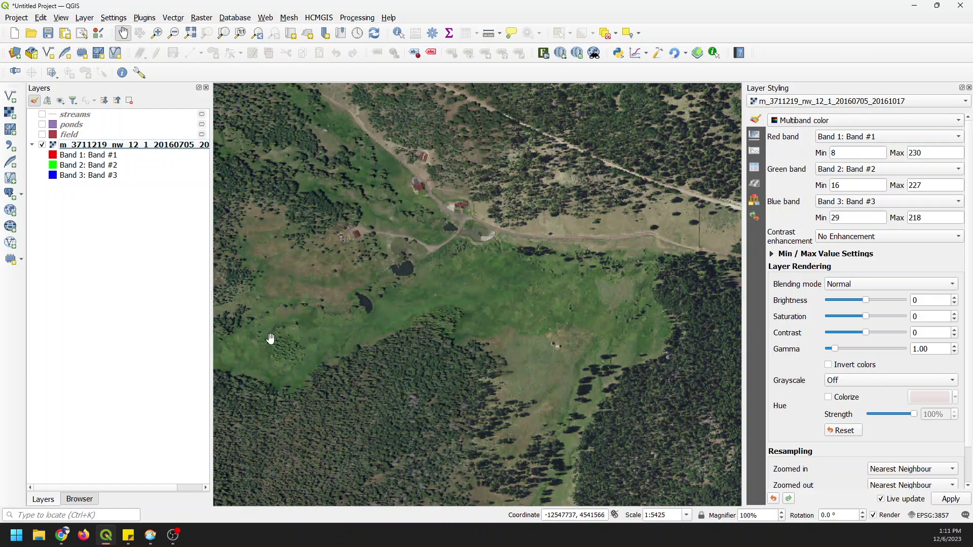
click(42, 135)
click(42, 124)
click(42, 114)
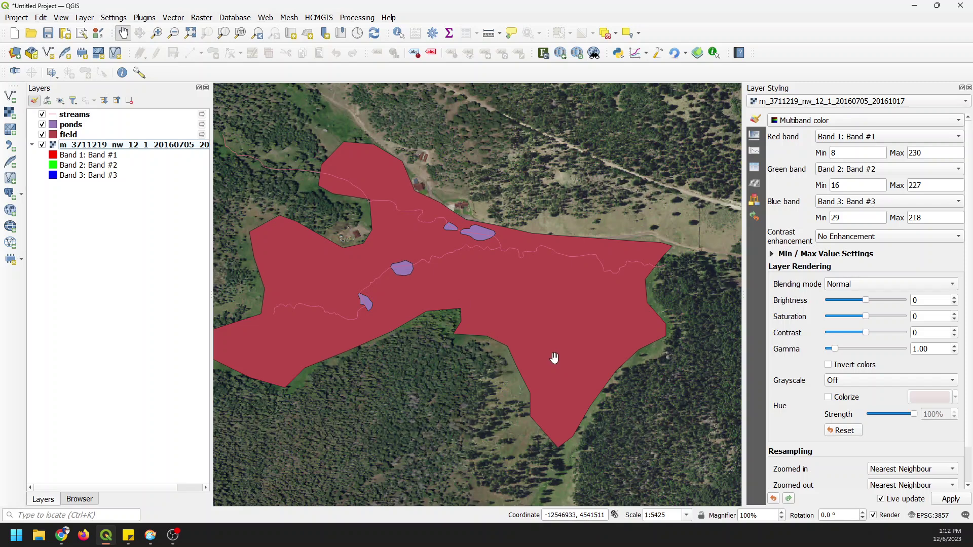
drag(486, 304, 524, 395)
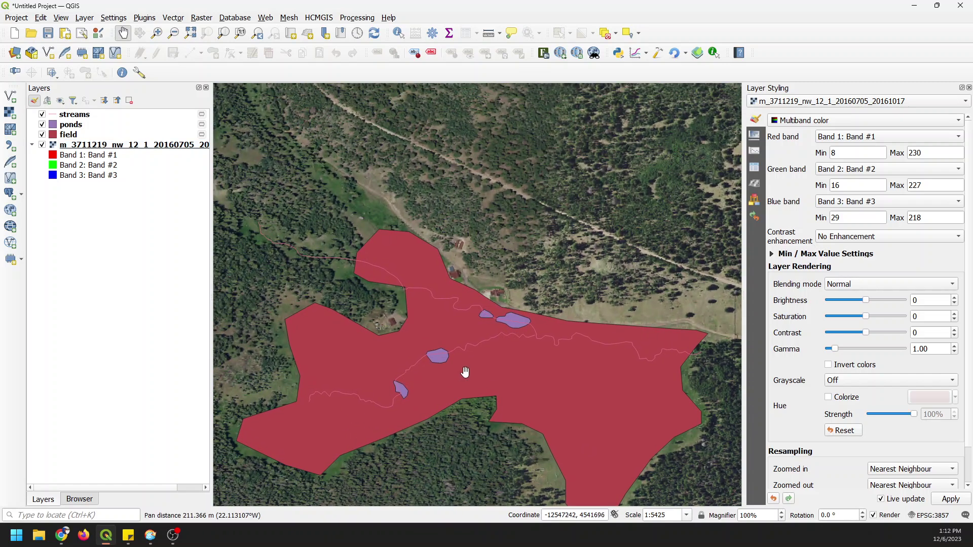
- Give the ponds a blue Simple Fill with the stroke style set to No Line
click(75, 126)
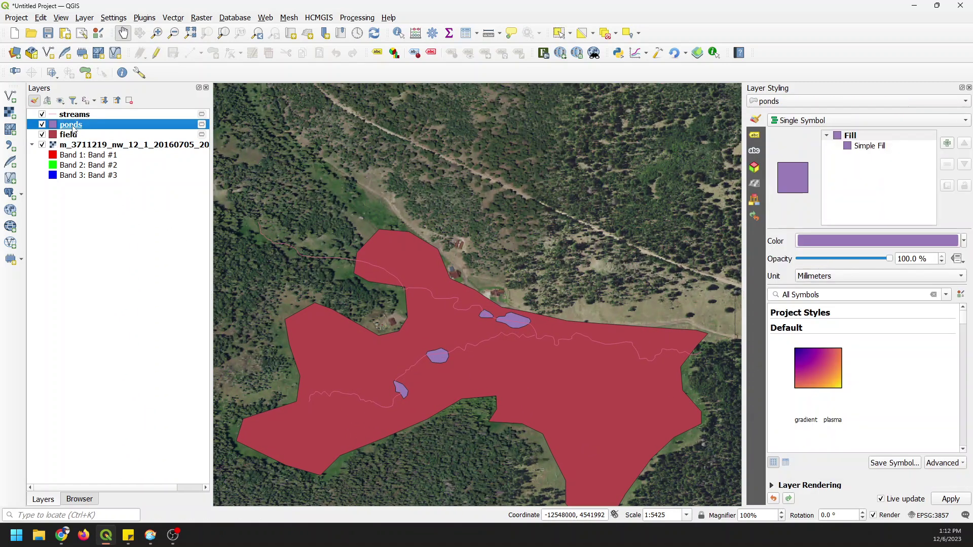
click(868, 147)
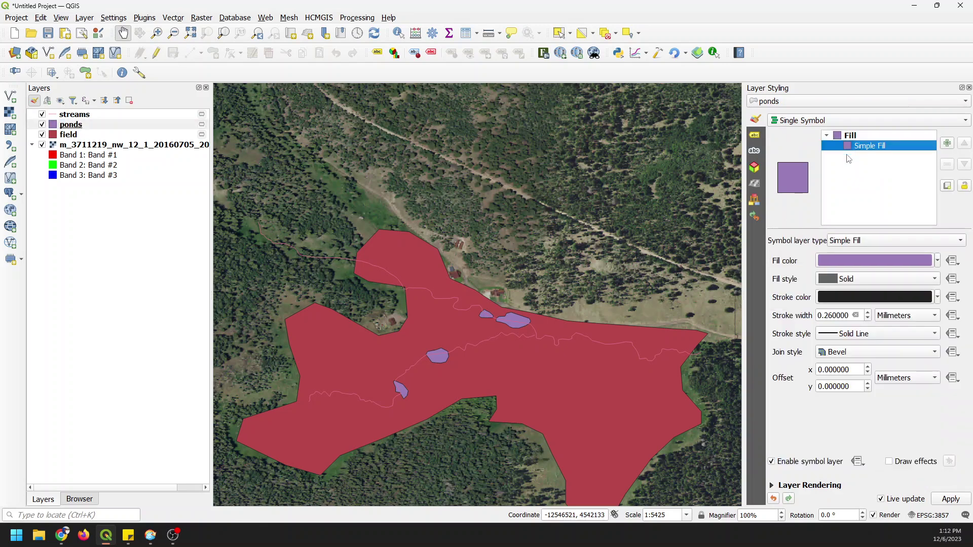
click(937, 261)
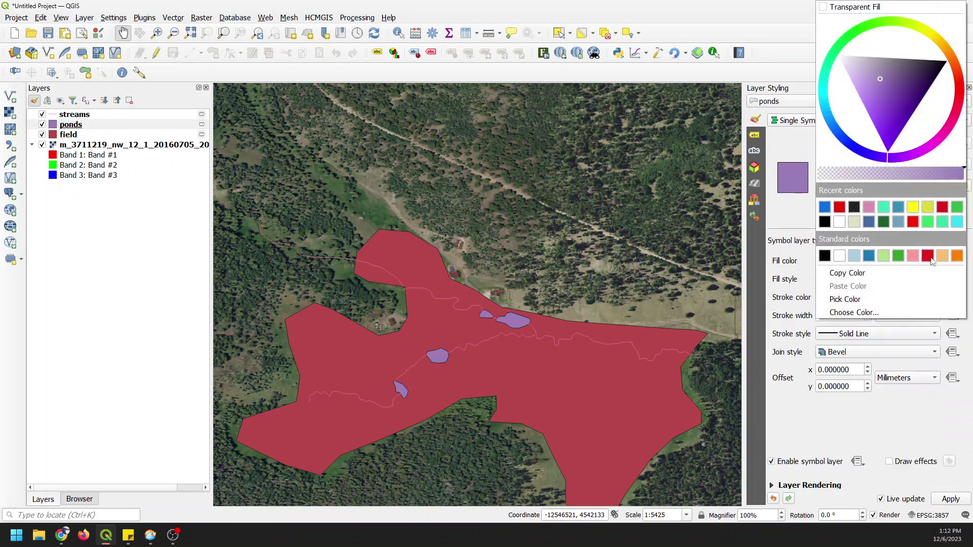
click(825, 207)
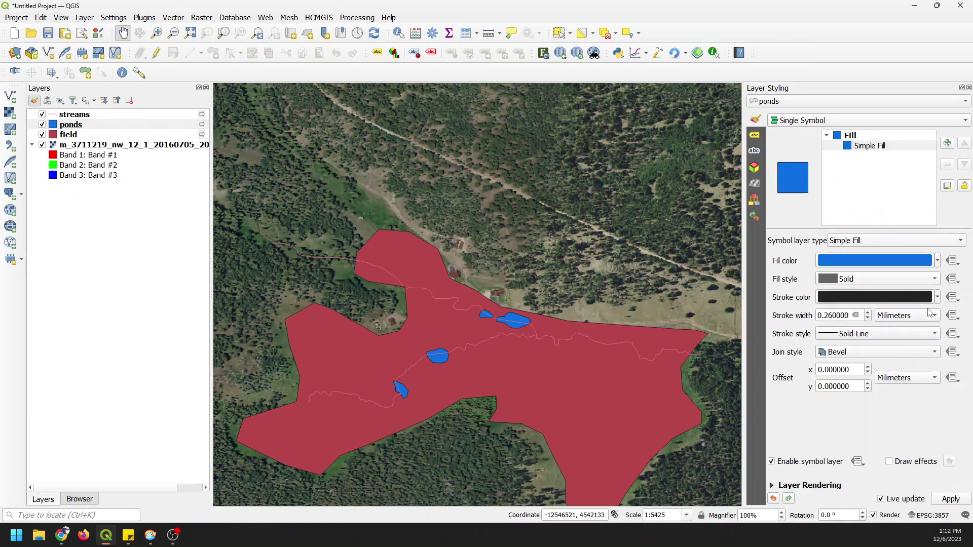
click(891, 335)
click(885, 346)
- Lower the ponds fill colour opacity to 43%
click(850, 264)
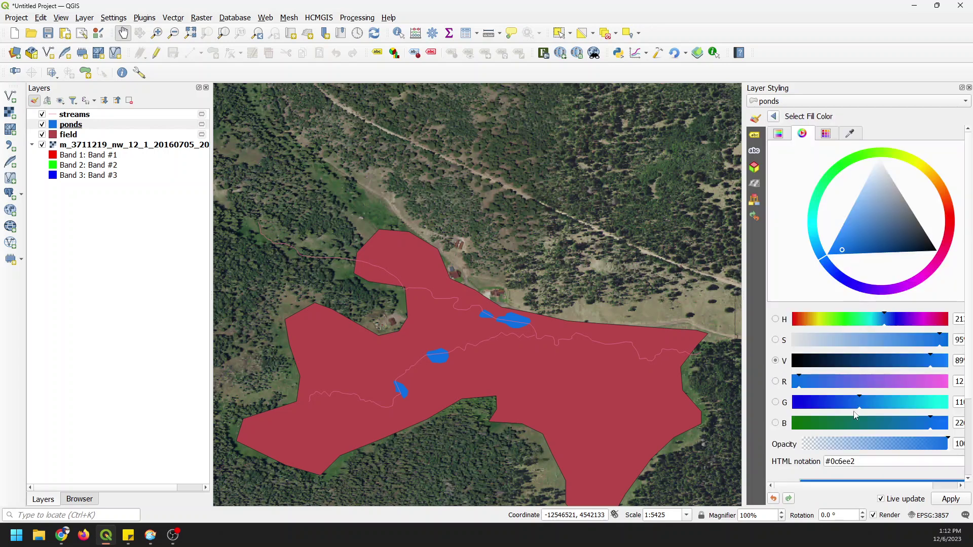
drag(893, 445, 867, 447)
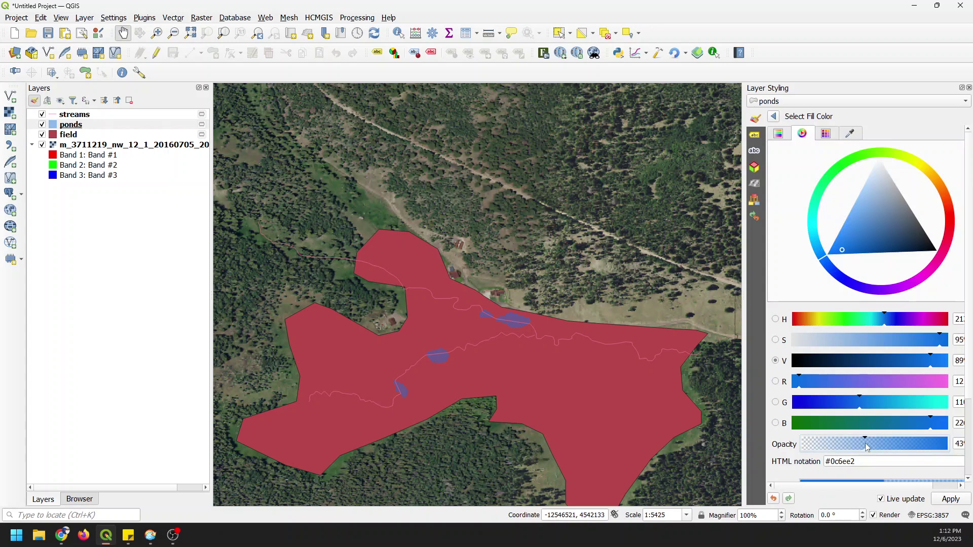
click(774, 117)
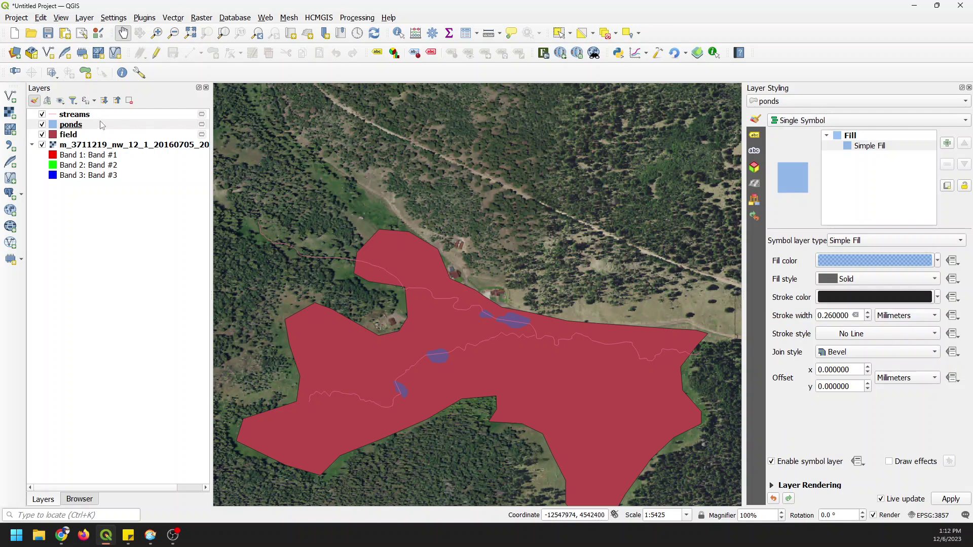
click(71, 134)
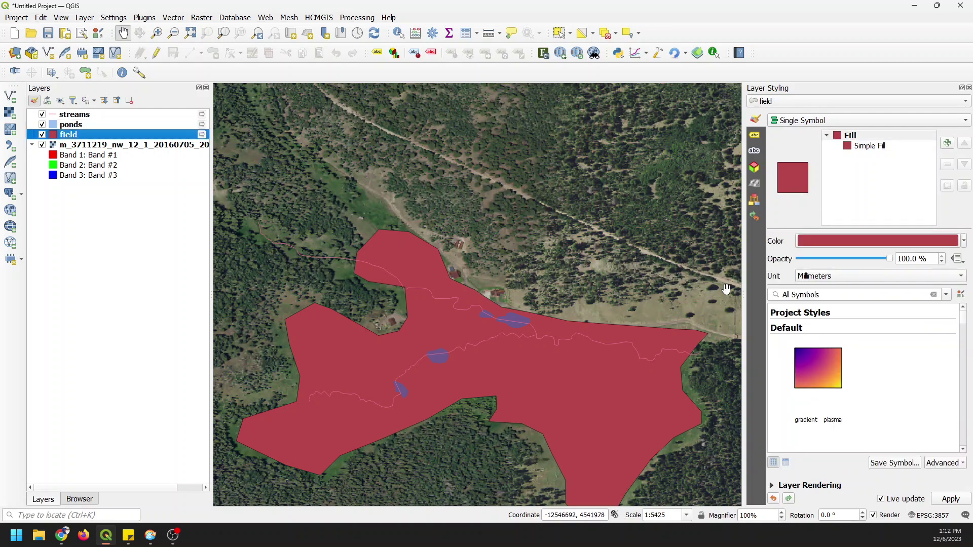
- Set the field fill style to No Brush with a green stroke colour
click(875, 147)
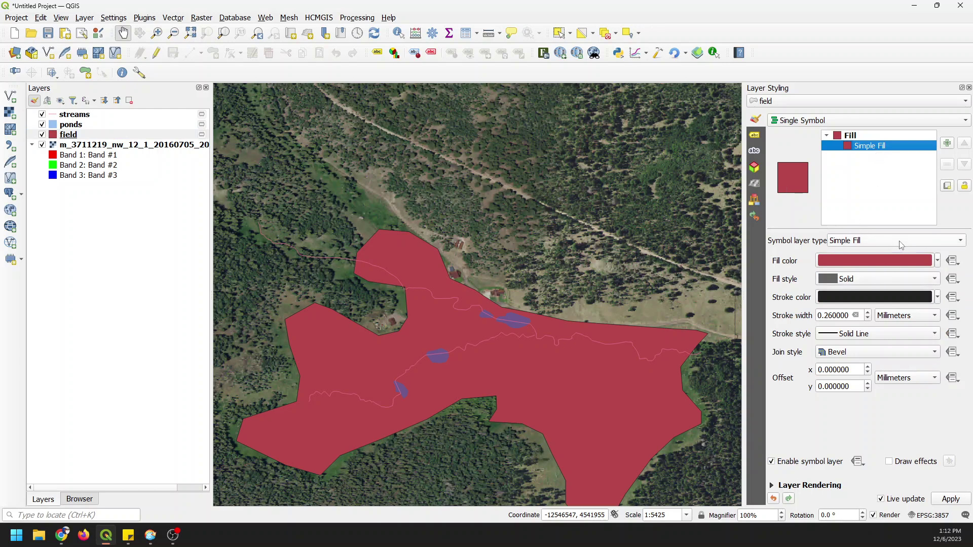
click(929, 279)
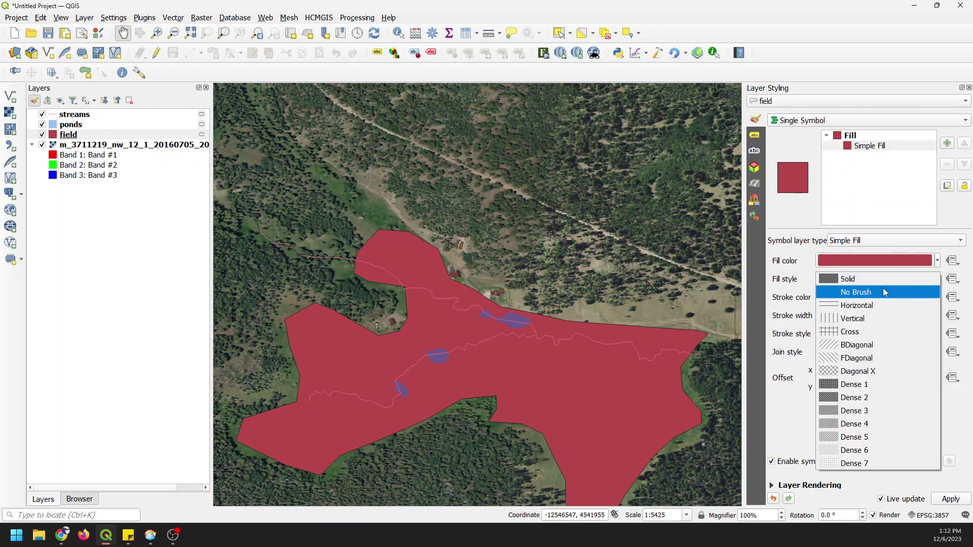
click(921, 289)
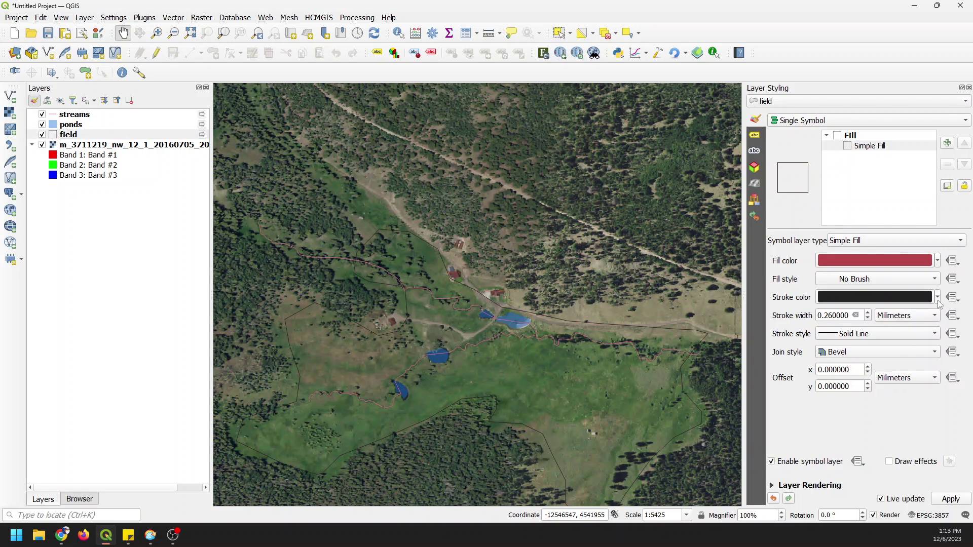
click(937, 299)
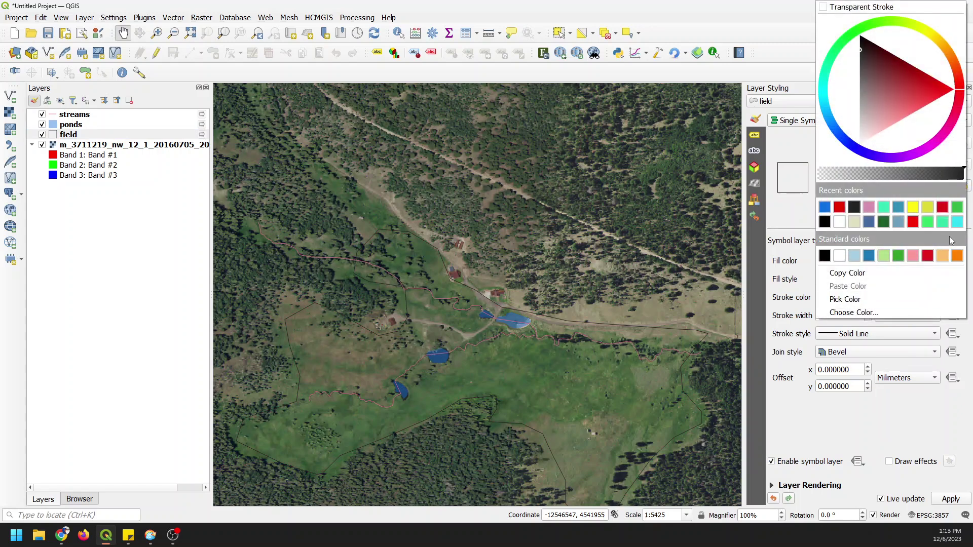
click(957, 207)
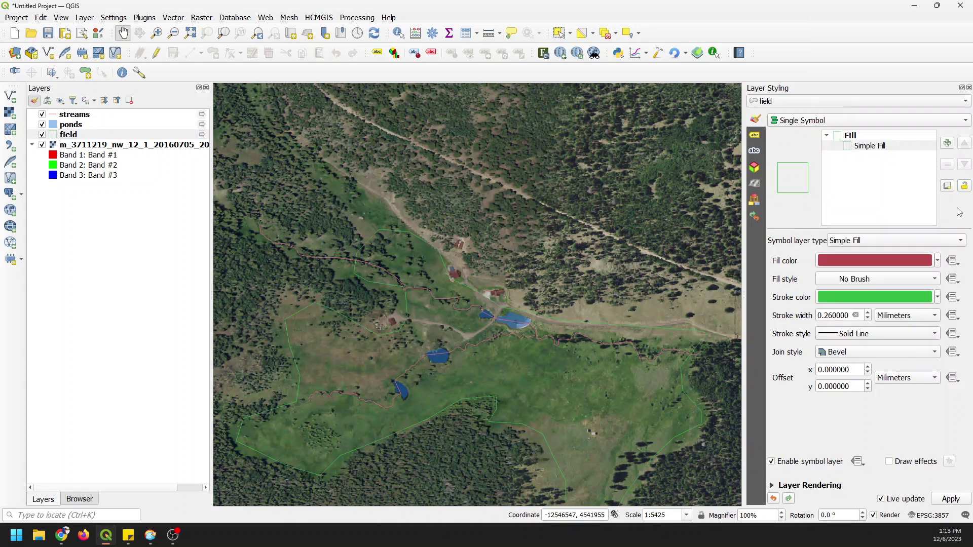
- Make the field outline a 1.06 mm Dash Line
click(868, 313)
click(868, 313)
click(868, 313)
click(868, 313)
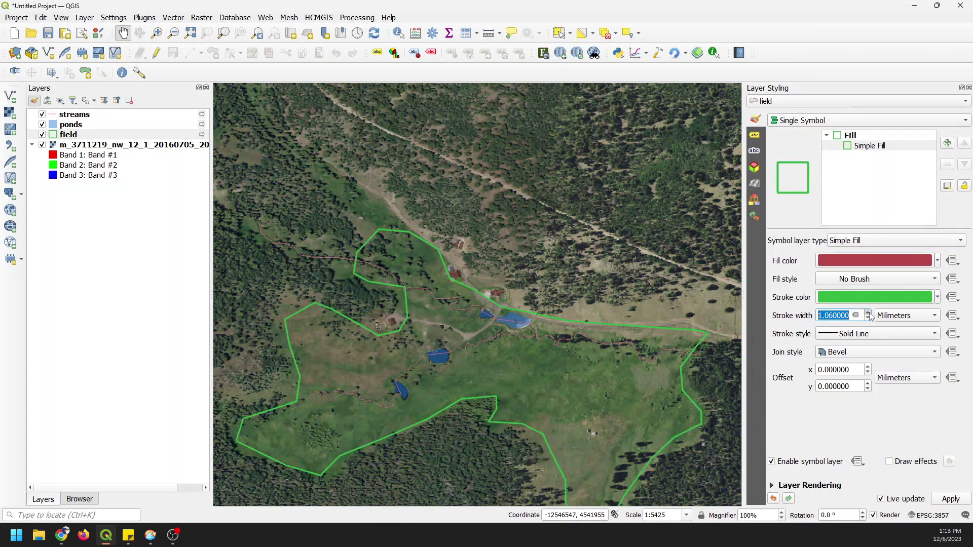
click(885, 338)
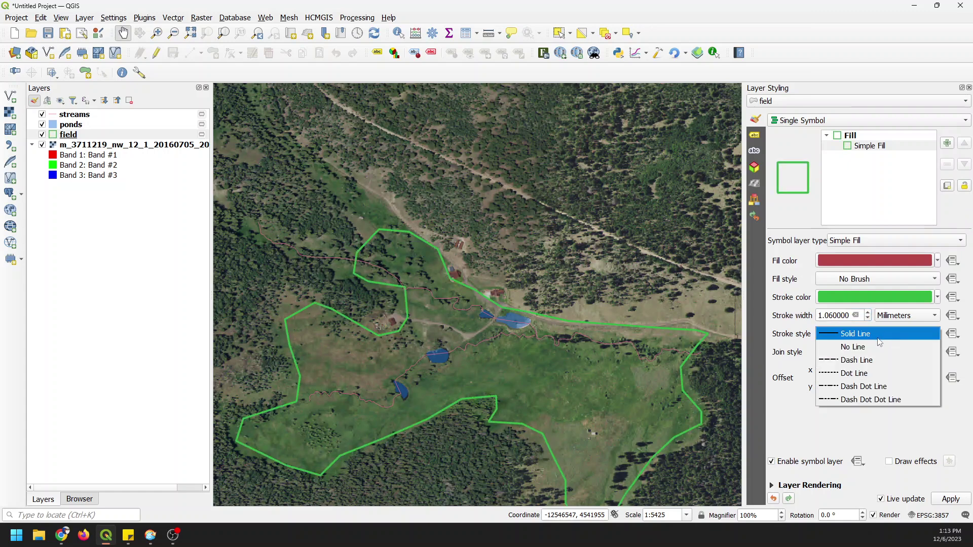
click(862, 365)
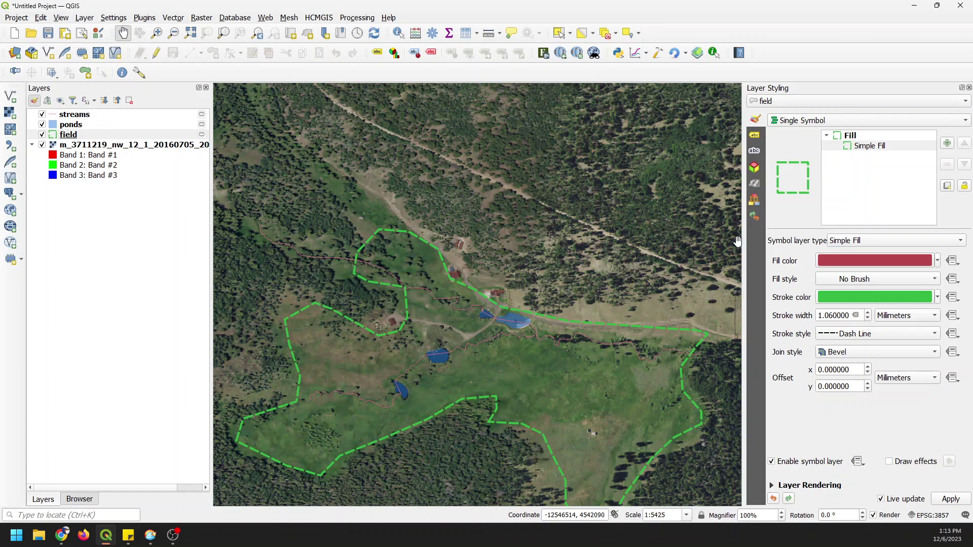
click(85, 115)
- Change the streams line colour to a saturated blue
click(881, 147)
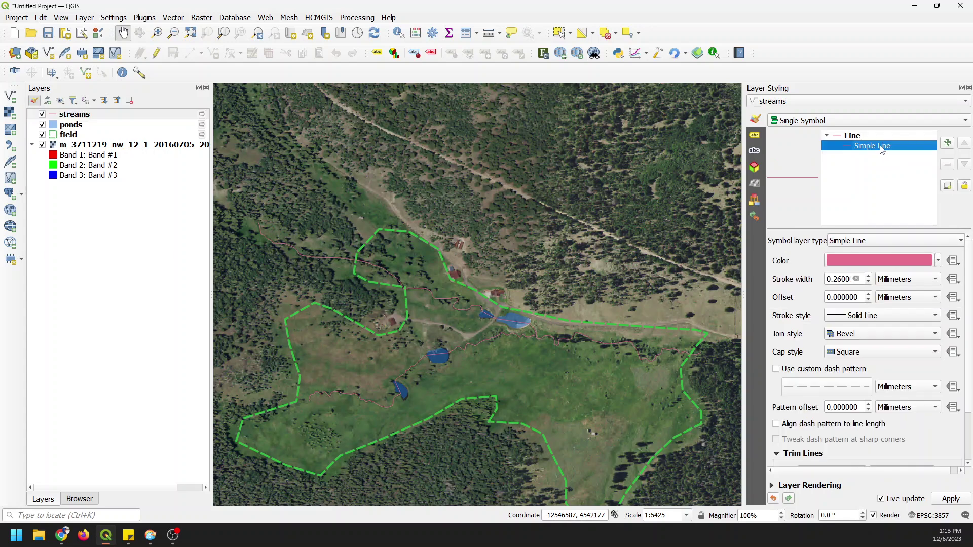
click(938, 260)
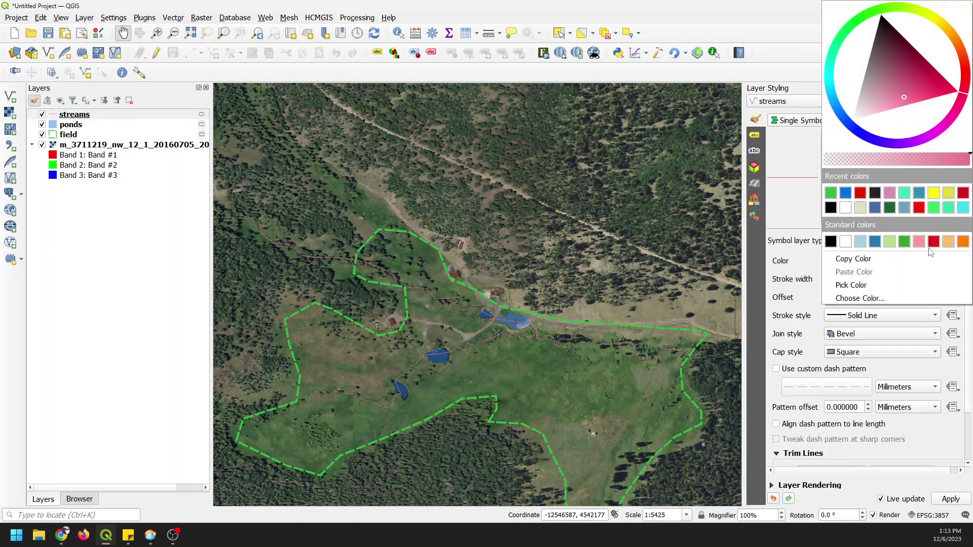
mouse_move(850, 123)
mouse_down()
mouse_move(842, 115)
mouse_move(847, 99)
mouse_move(837, 112)
mouse_up()
click(845, 102)
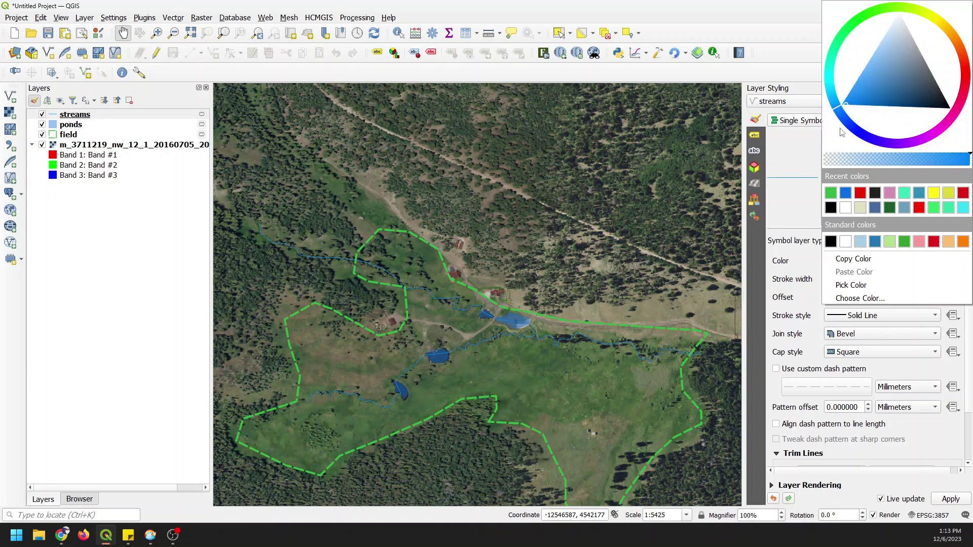
- Make the streams solid 0.66 mm lines and place ponds above streams in the layer order
click(863, 322)
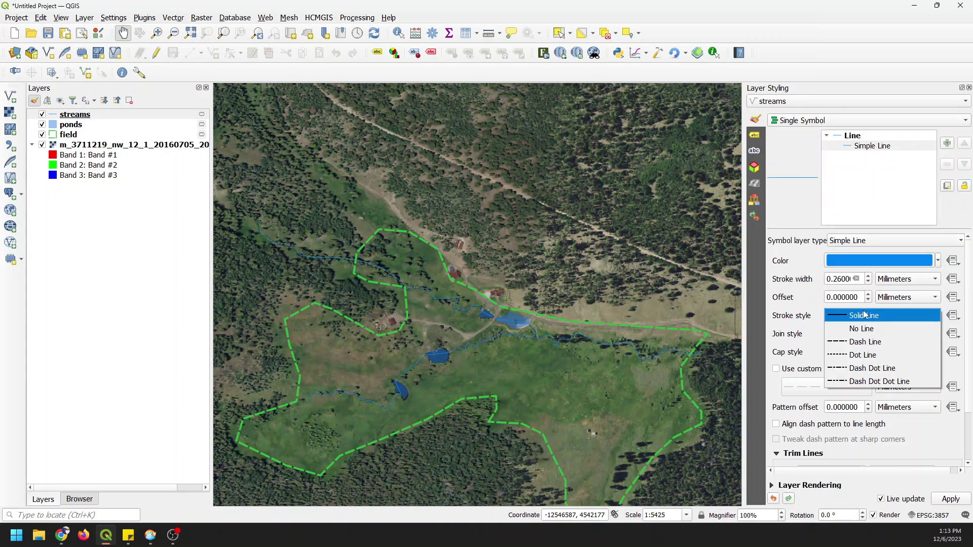
click(868, 278)
click(869, 277)
click(869, 277)
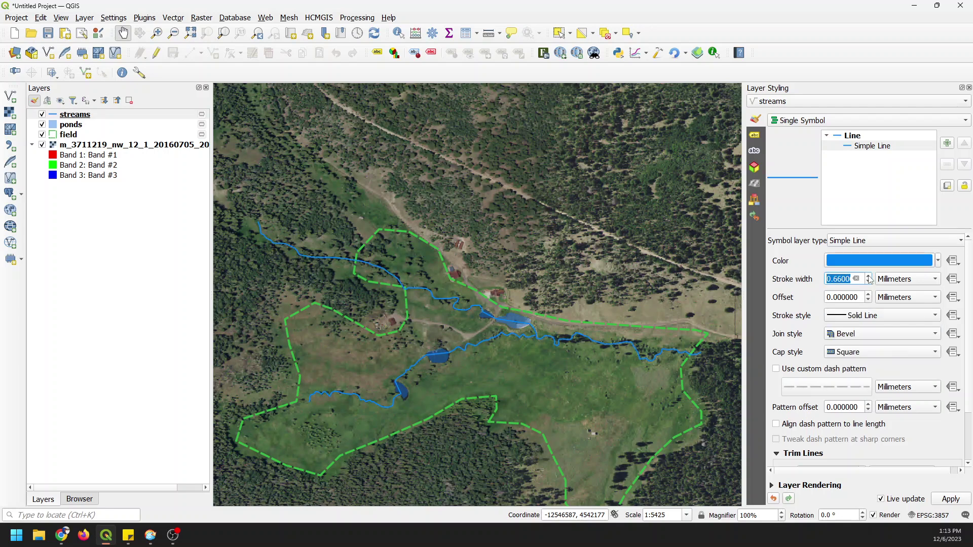
drag(83, 117, 91, 133)
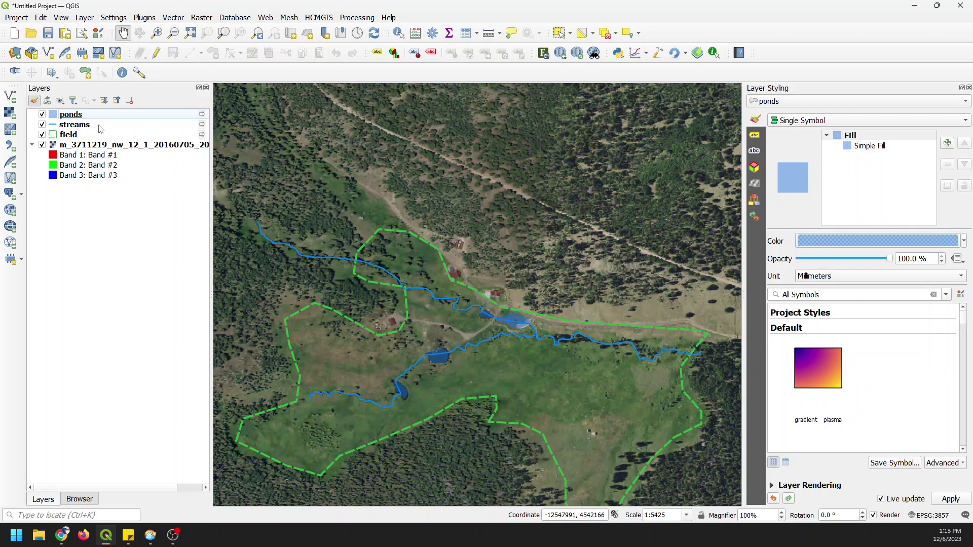
- Give the ponds a blue Dot Line outline
click(881, 146)
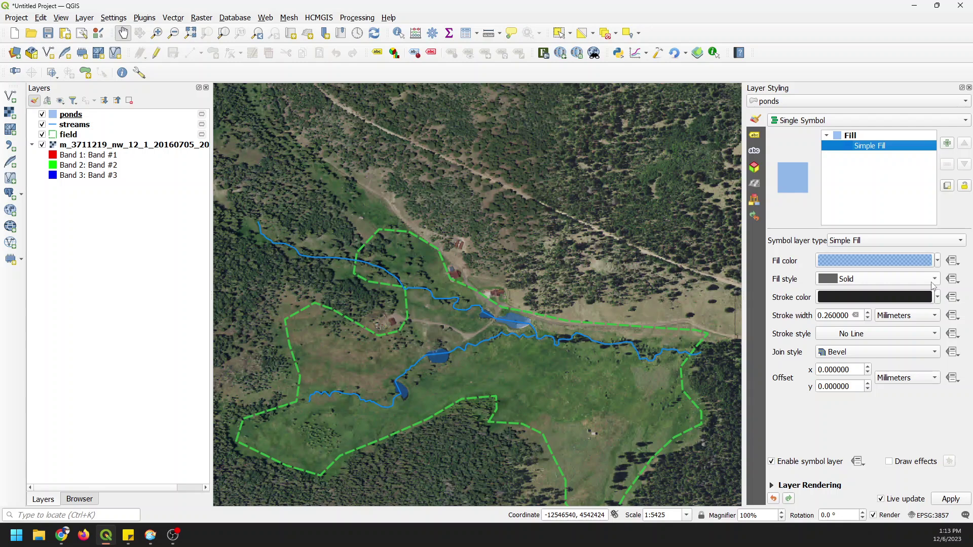
click(927, 334)
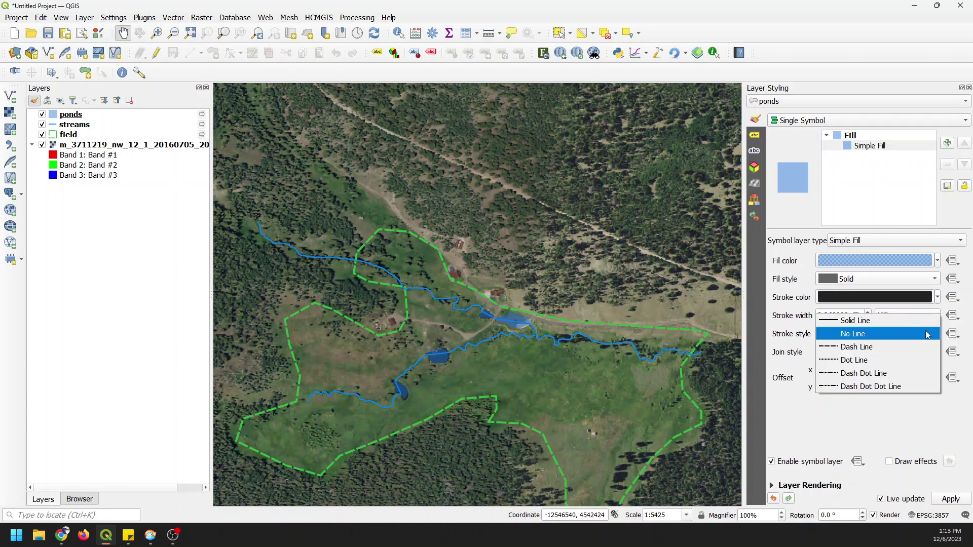
click(925, 360)
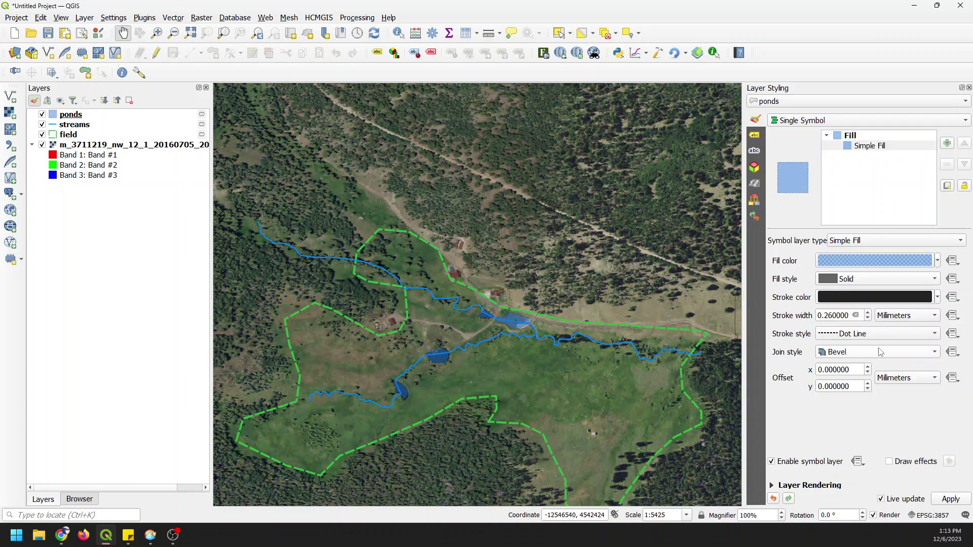
click(937, 298)
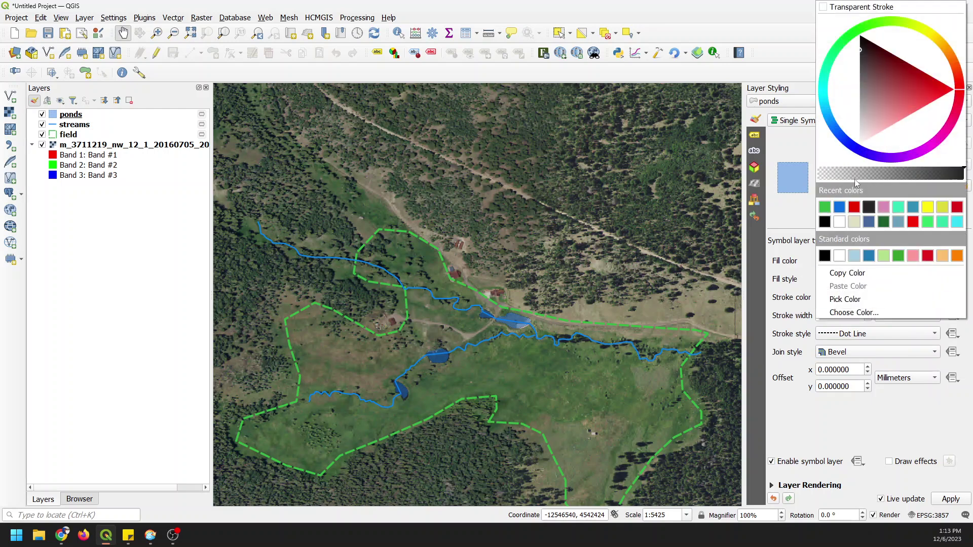
click(841, 208)
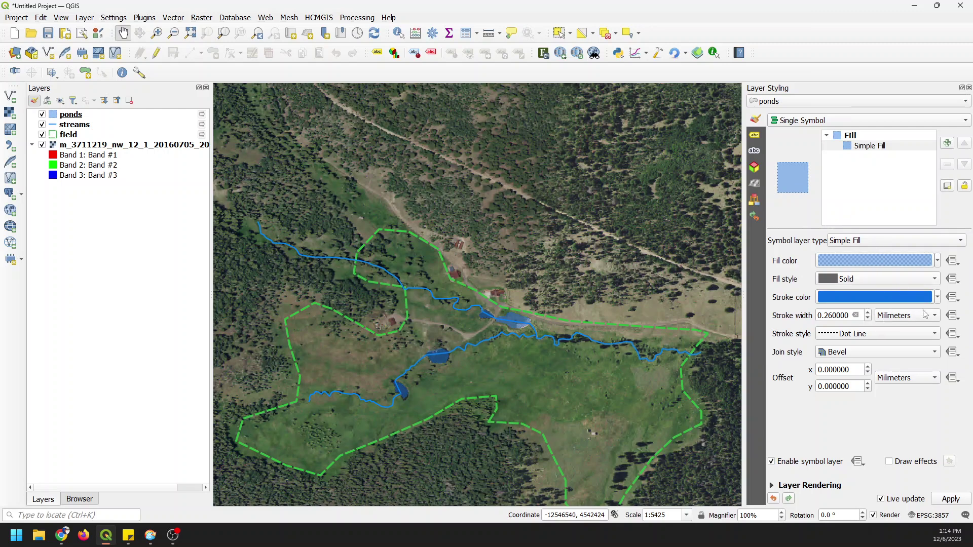
- Widen the pond outline to 0.86 mm
click(868, 313)
click(868, 313)
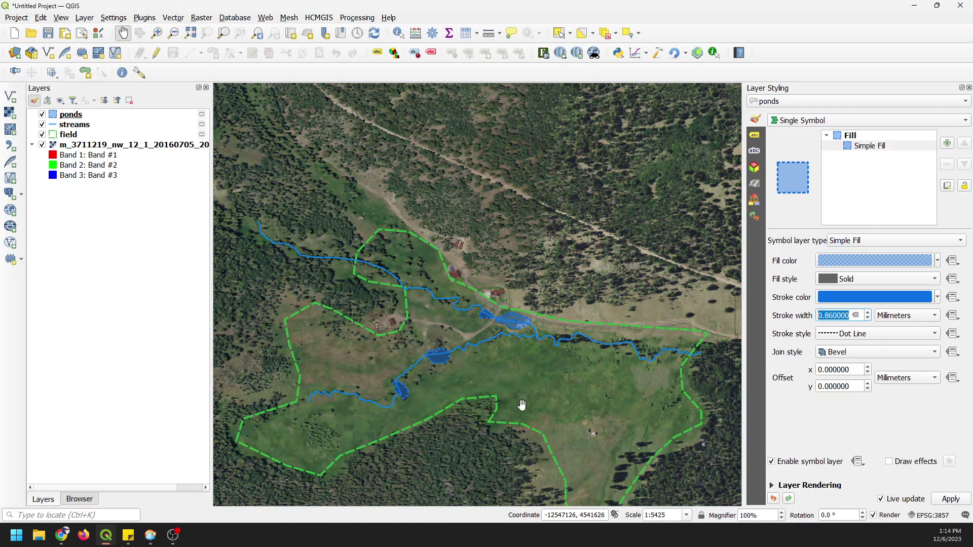
scroll(441, 343, up, 2)
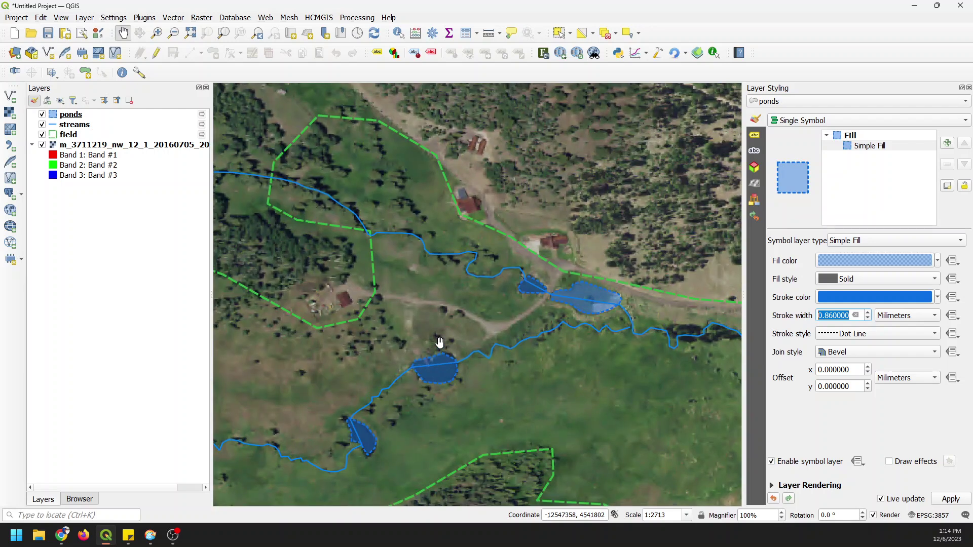
scroll(617, 315, down, 1)
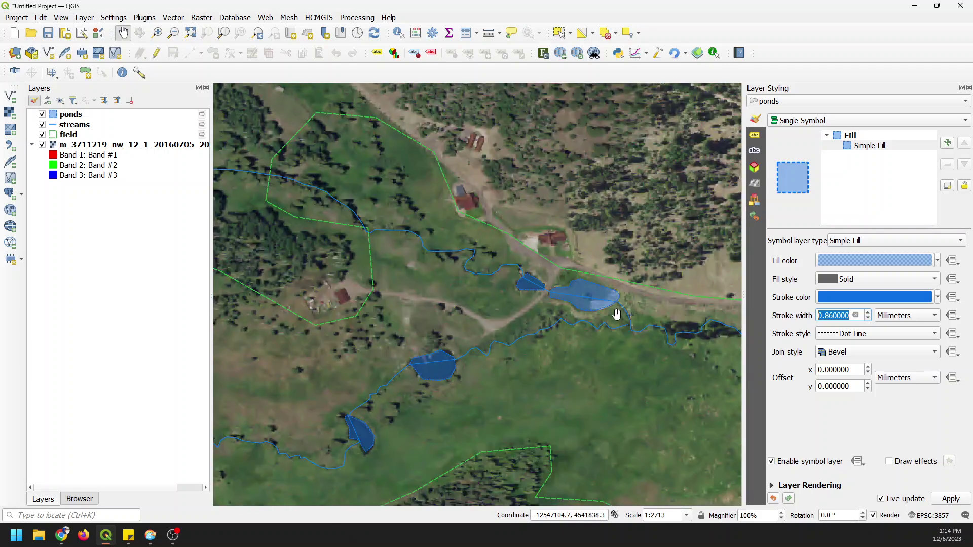
scroll(617, 315, down, 1)
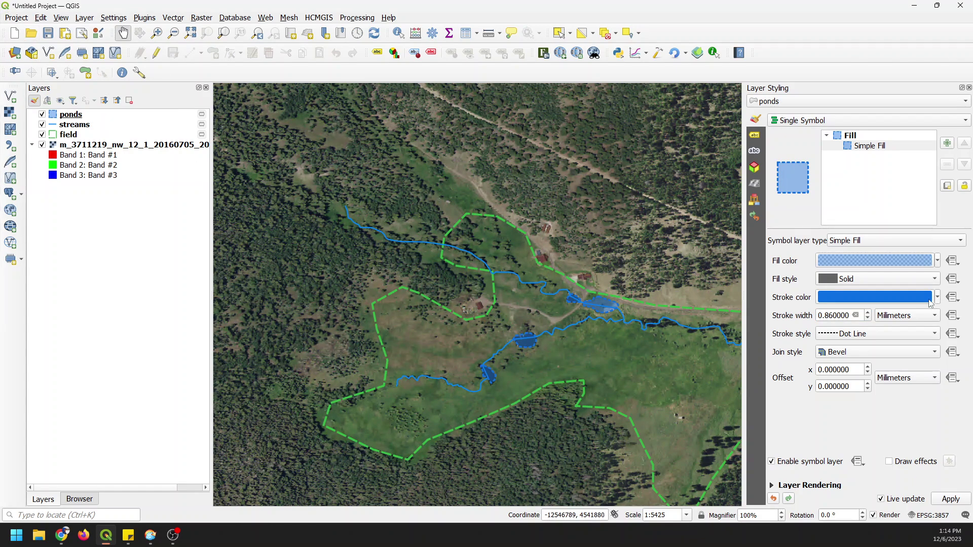
- Shift the ponds outline colour to cyan
click(907, 300)
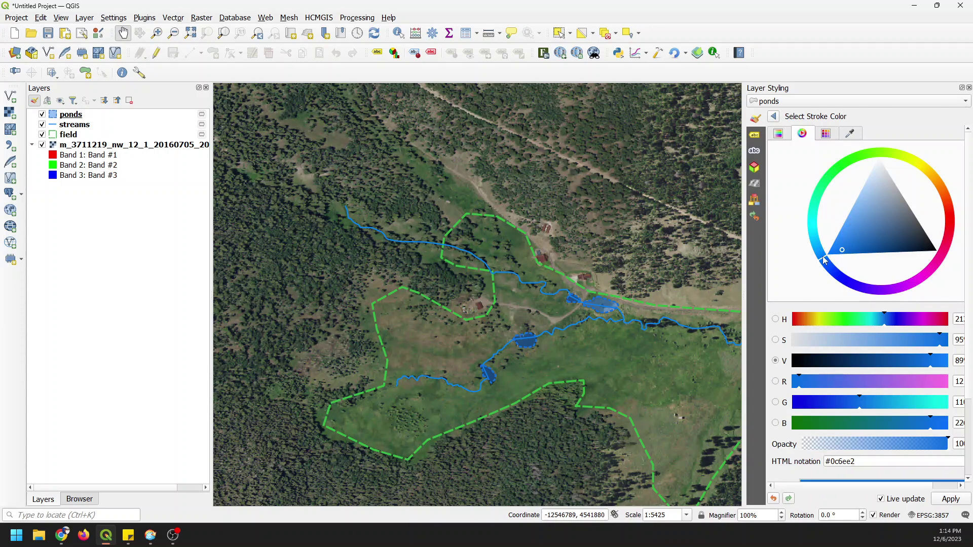
mouse_move(823, 260)
mouse_down()
mouse_move(843, 241)
mouse_move(819, 235)
mouse_up()
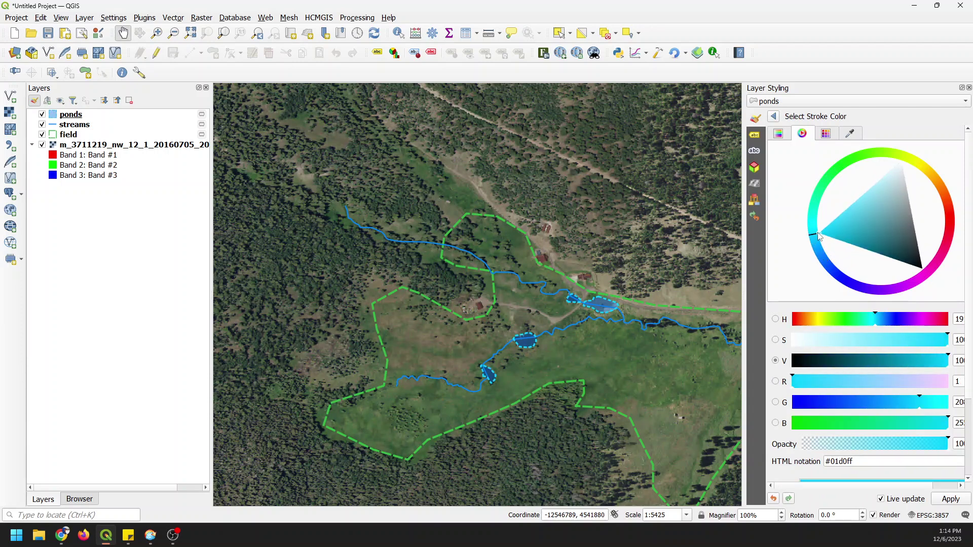
click(773, 116)
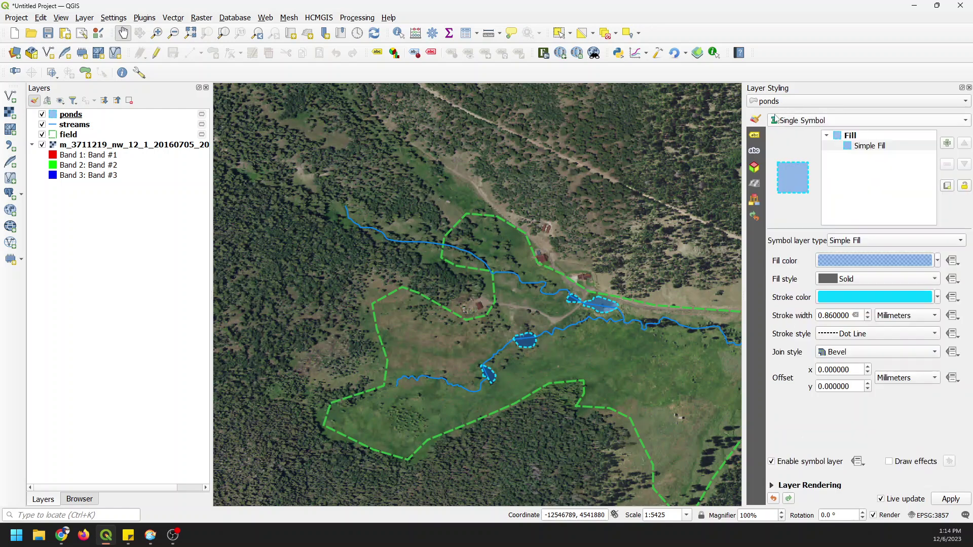
click(866, 260)
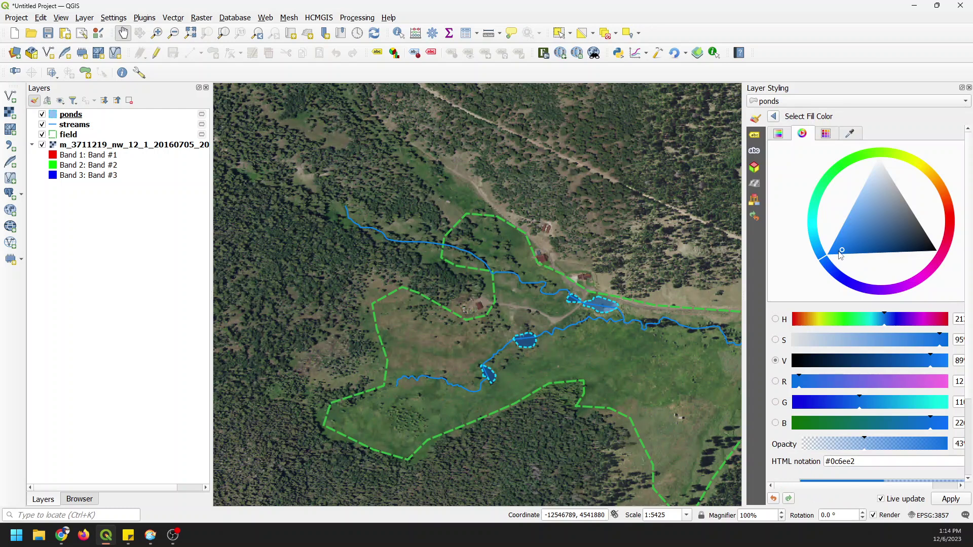
click(774, 116)
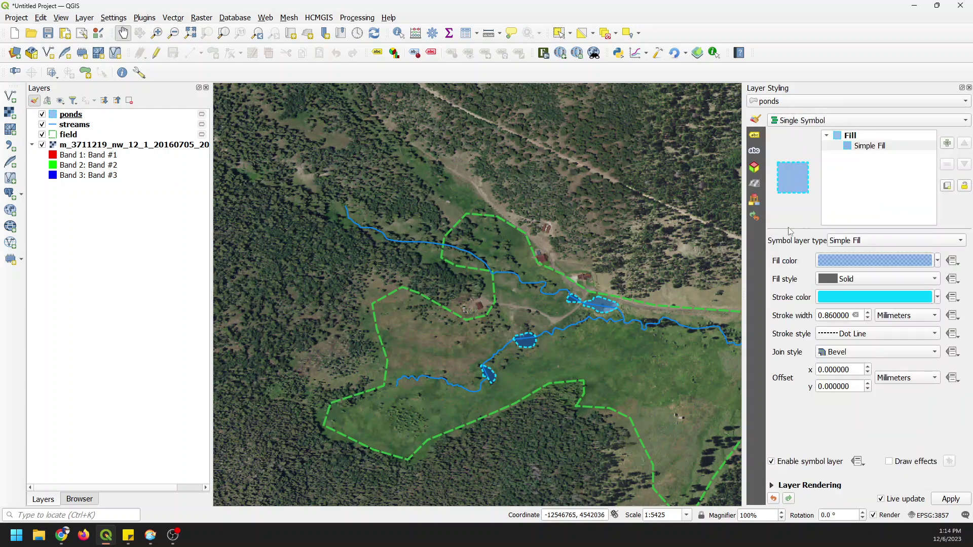
- Copy the outline's #01d0ff hex code into the ponds fill colour and re-centre the map on the ponds
click(870, 303)
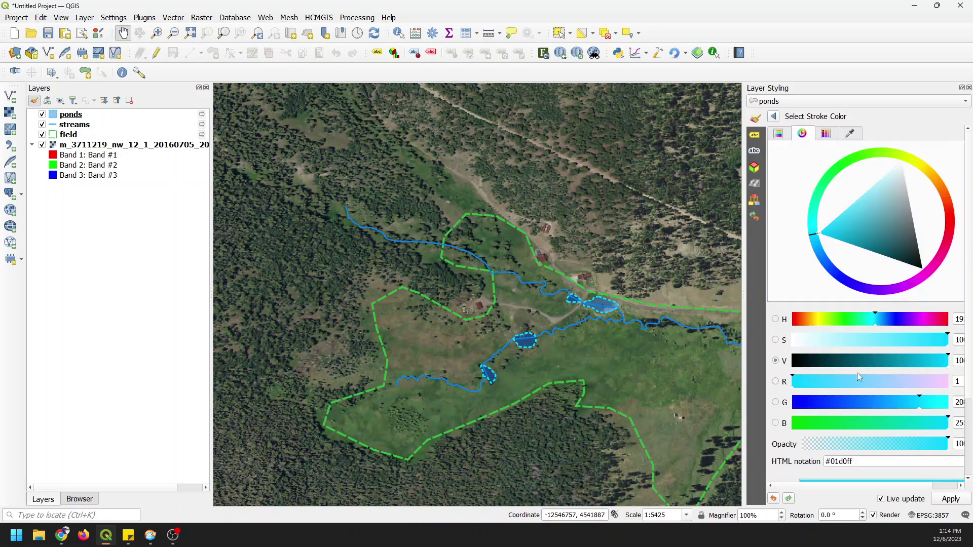
double_click(856, 460)
key(ctrl+c)
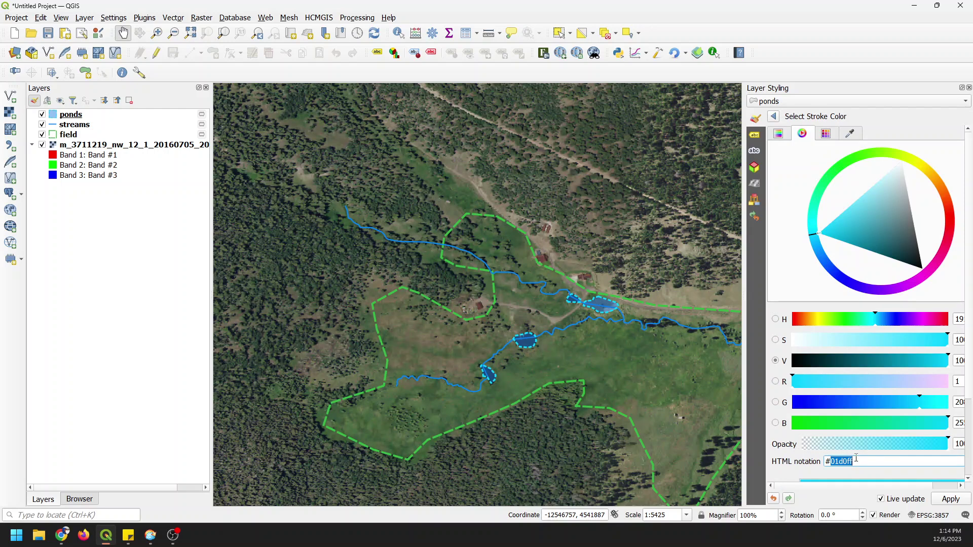
click(774, 120)
click(839, 263)
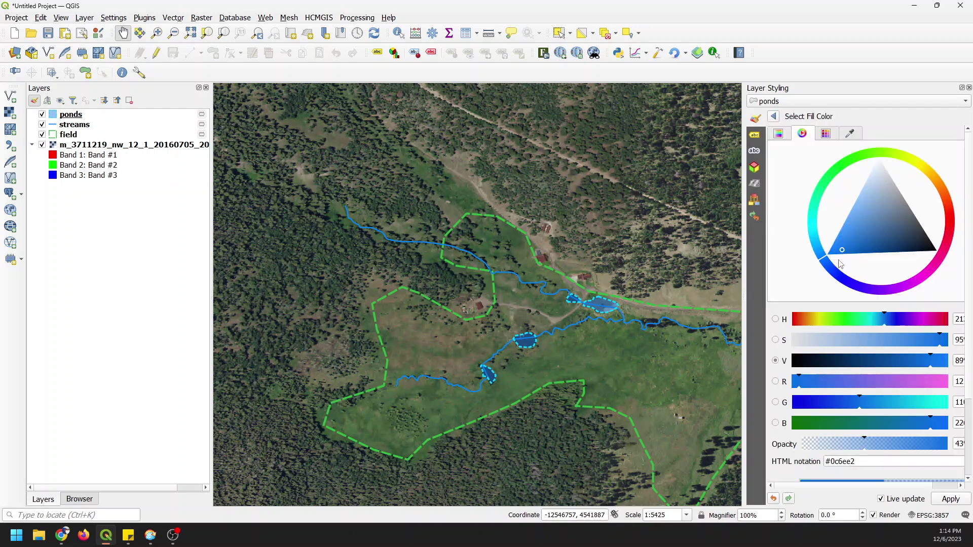
double_click(862, 462)
key(ctrl+v)
key(Return)
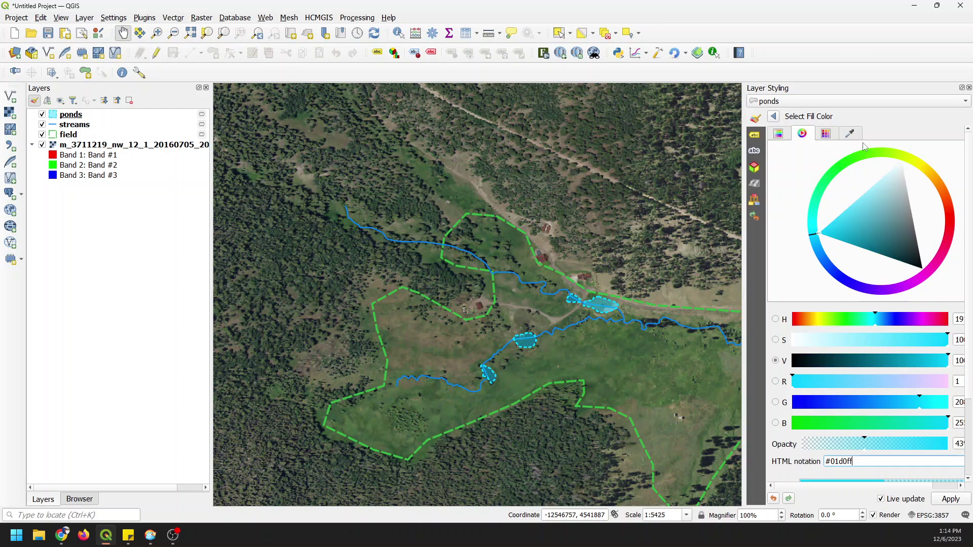
click(773, 117)
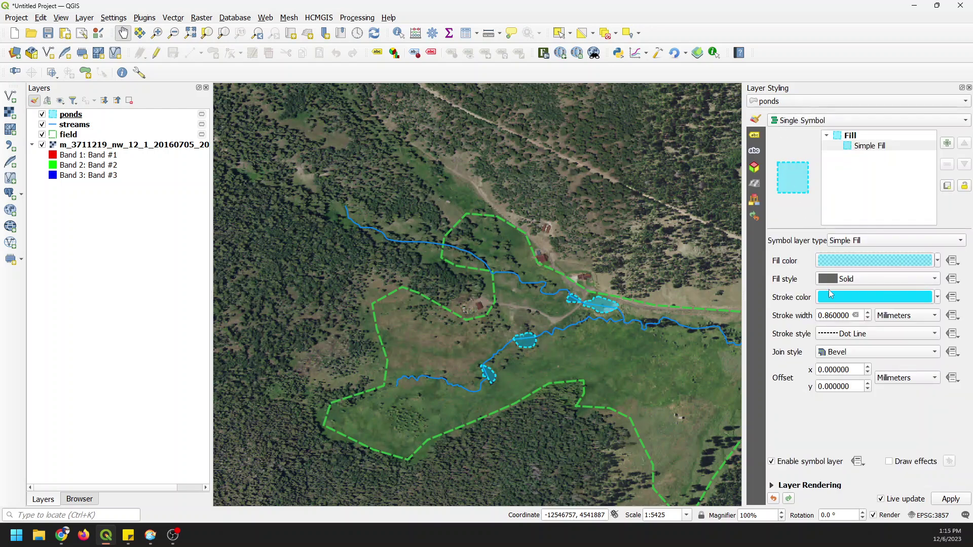
drag(665, 384, 570, 354)
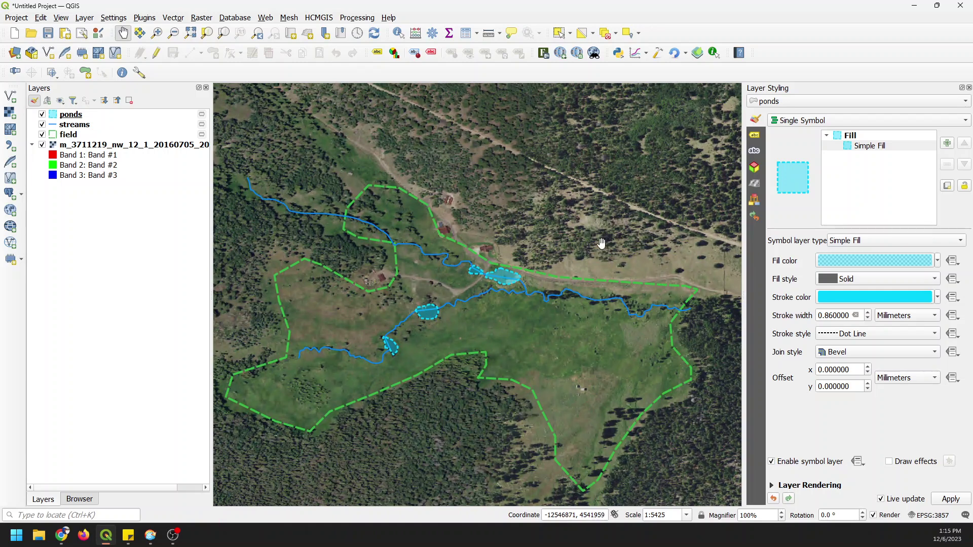
drag(602, 243, 610, 234)
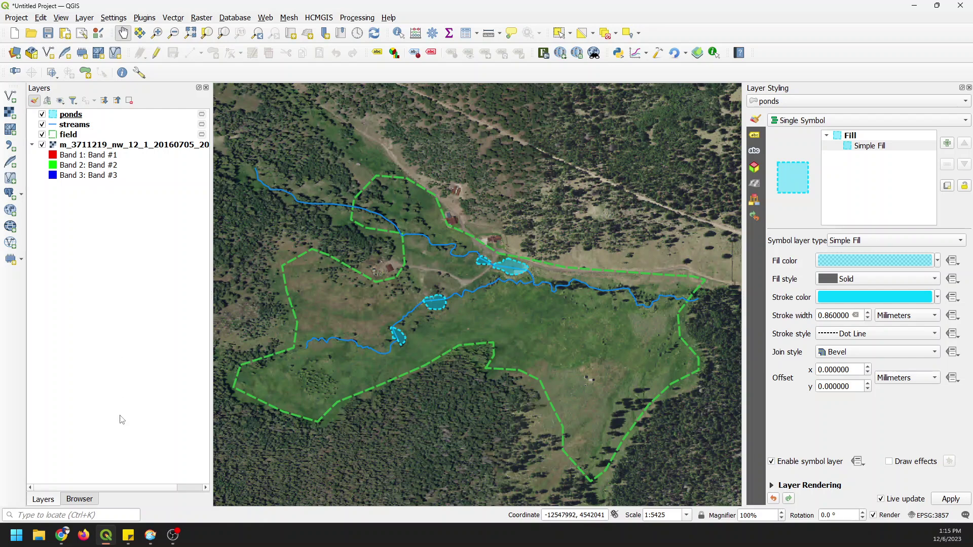
- Open the Package layers tool via a 'pack' search and select the field, ponds and streams layers
click(136, 515)
text(pack)
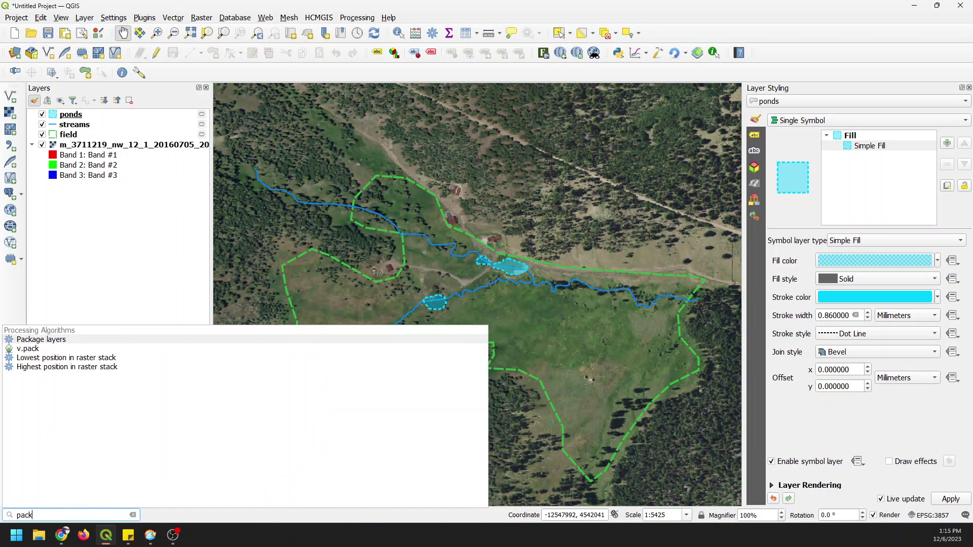
click(51, 344)
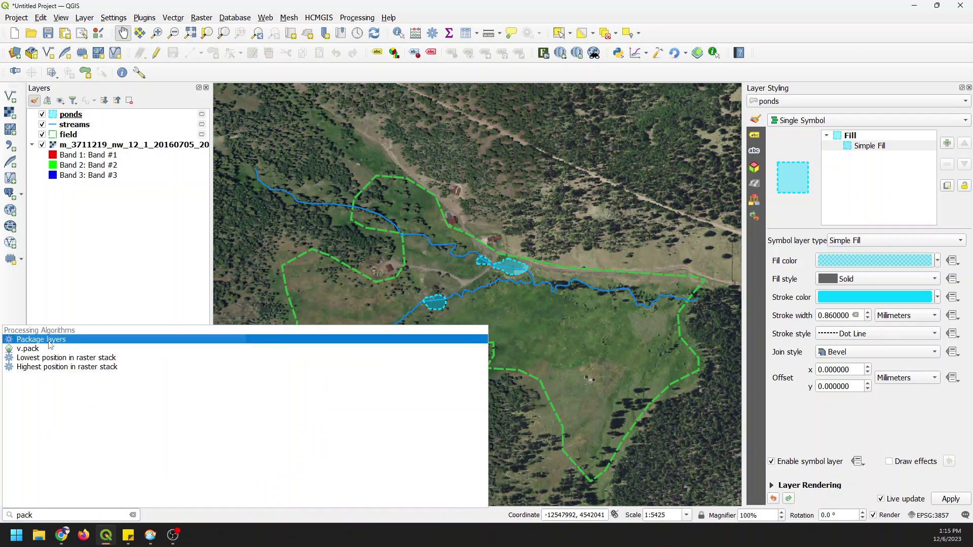
double_click(51, 344)
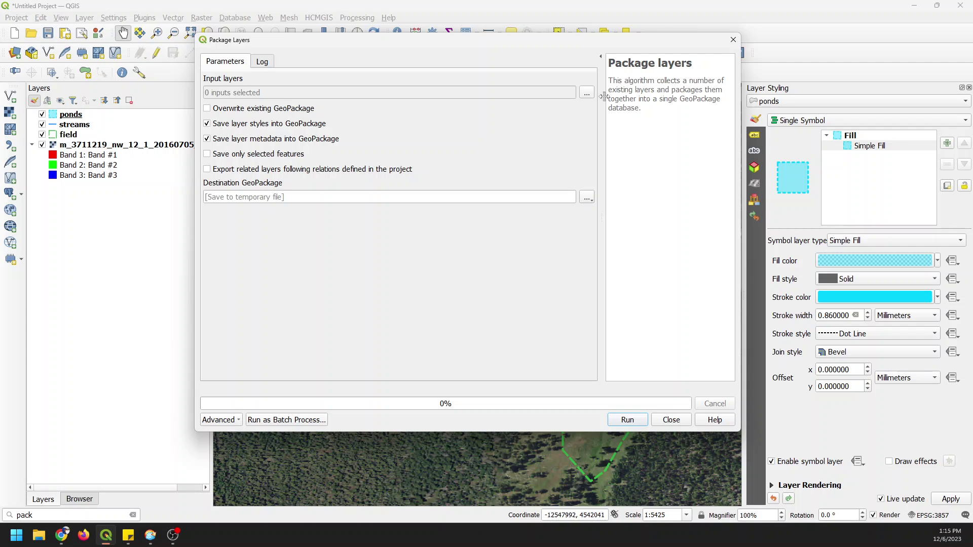
click(587, 92)
click(562, 95)
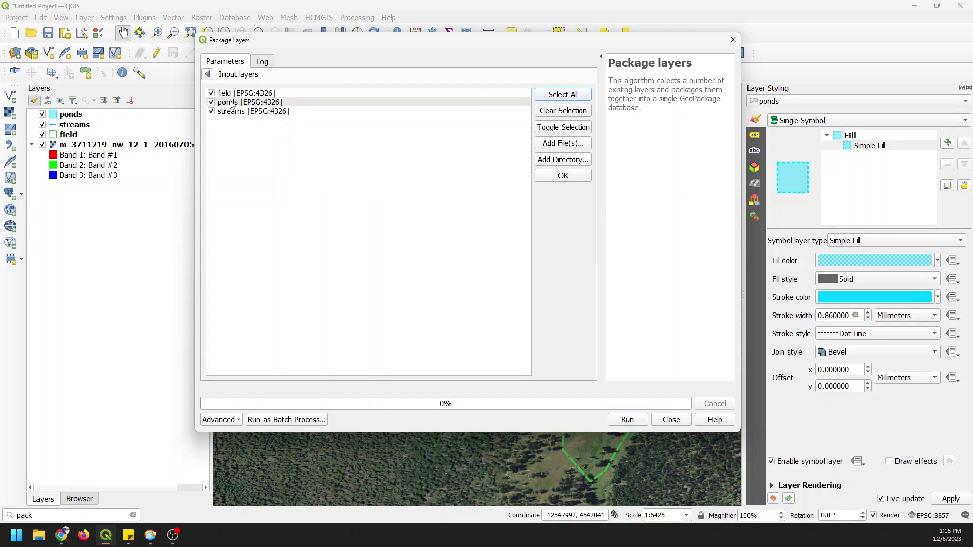
click(563, 177)
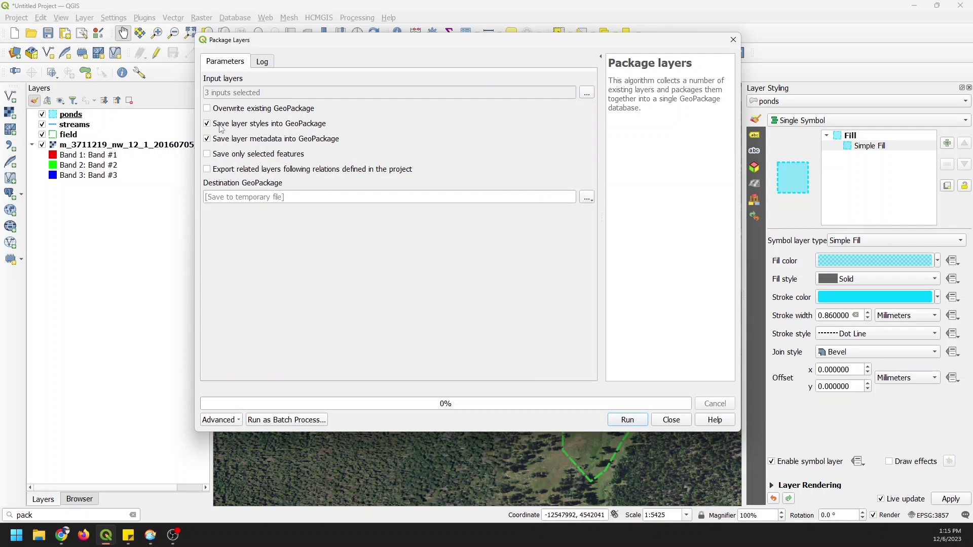
- Save the package to C:/temp/geopackage_example.gpkg and run it
click(587, 197)
click(608, 225)
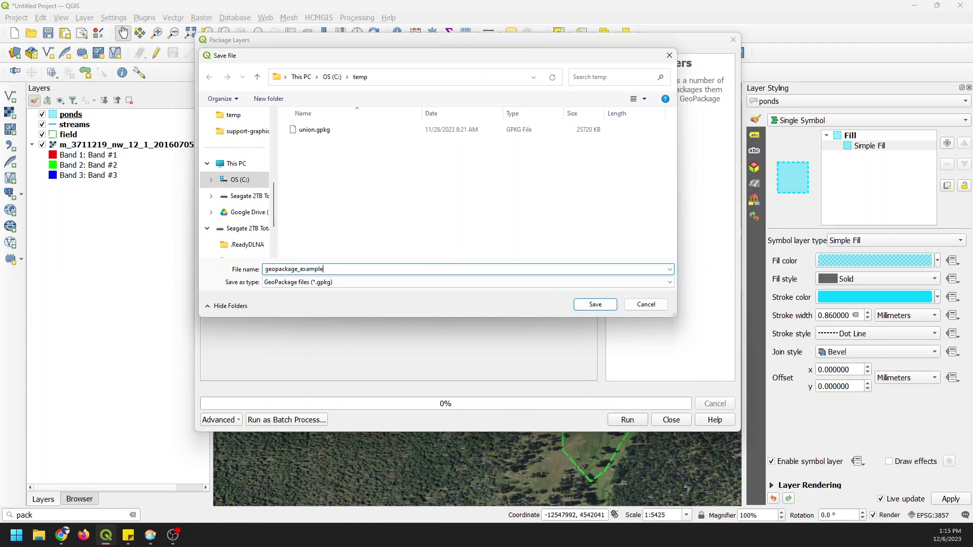
click(604, 307)
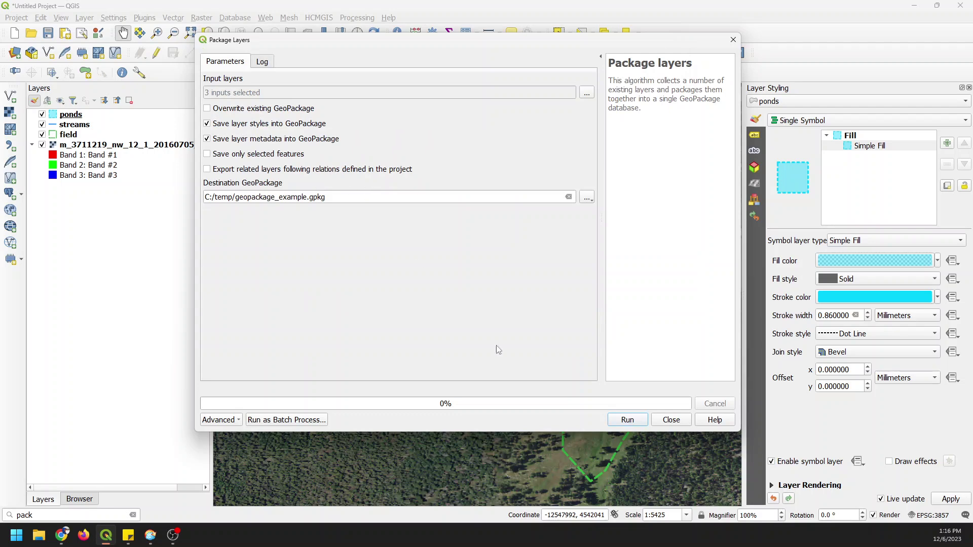
click(626, 420)
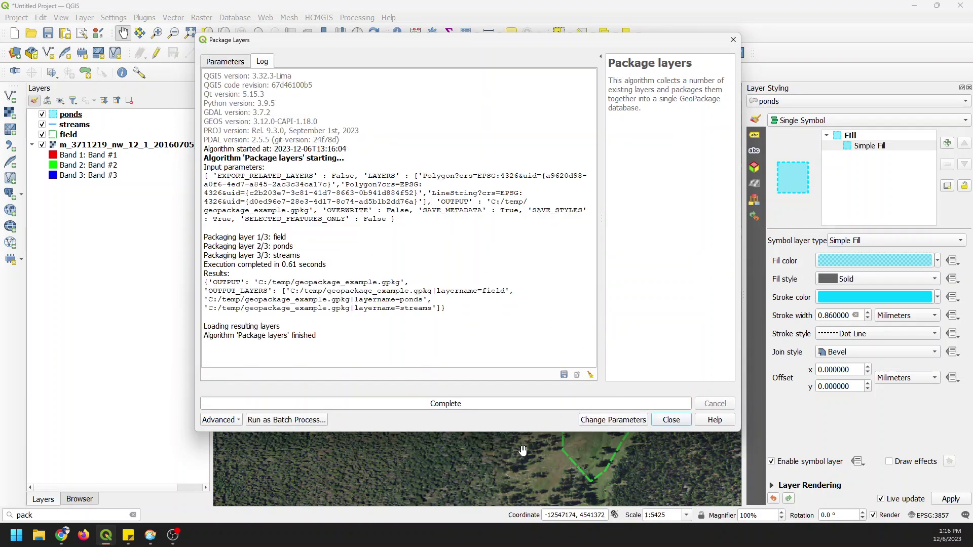
click(671, 420)
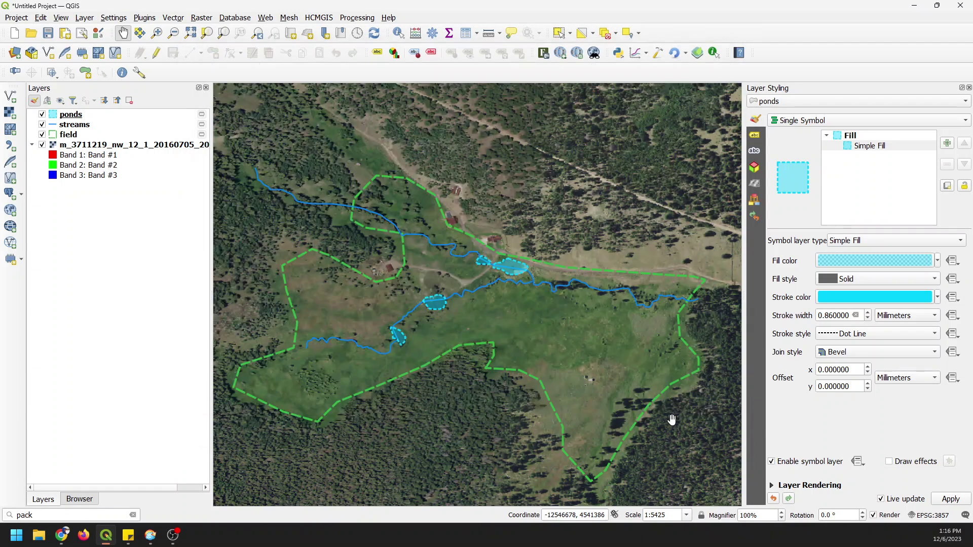
- Refresh the Browser and add the geopackage_example.gpkg layers to the map
click(93, 496)
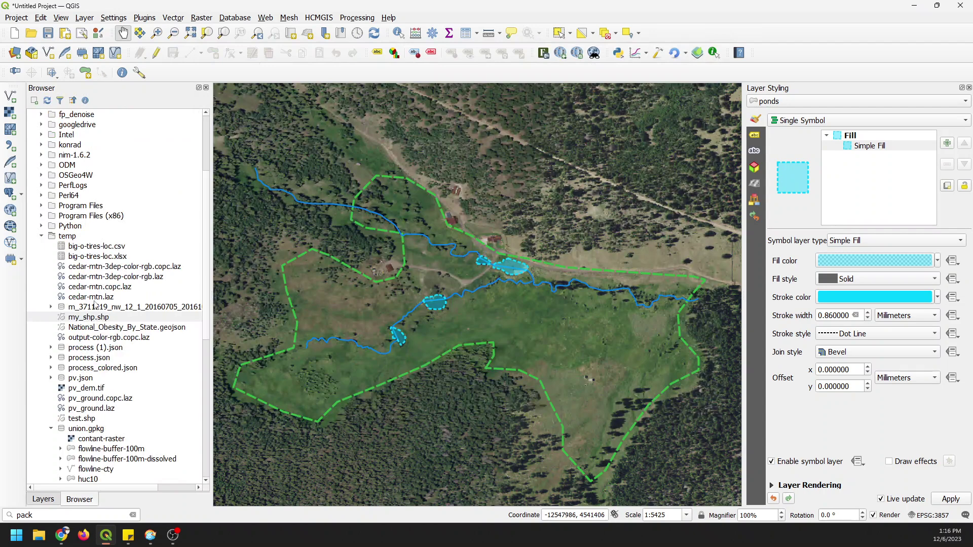
click(47, 100)
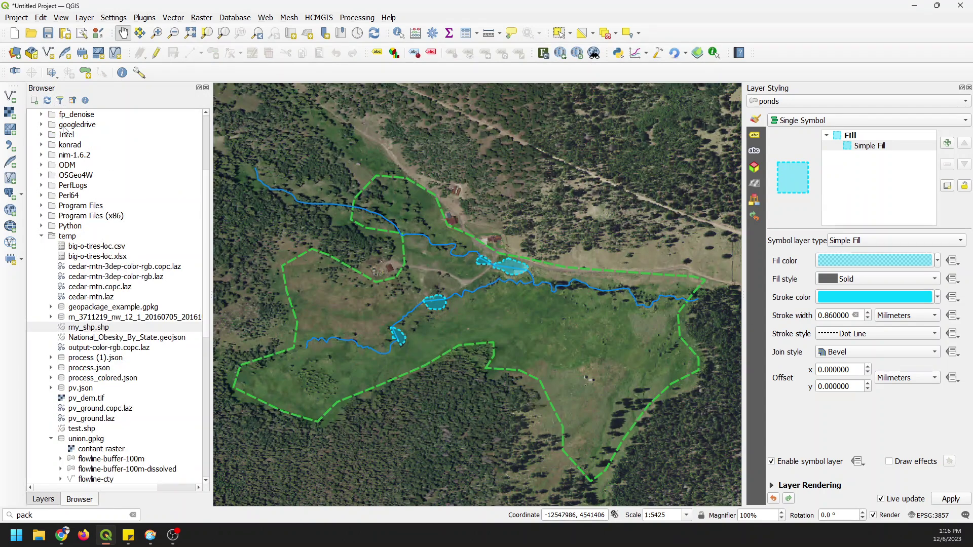
scroll(110, 289, down, 1)
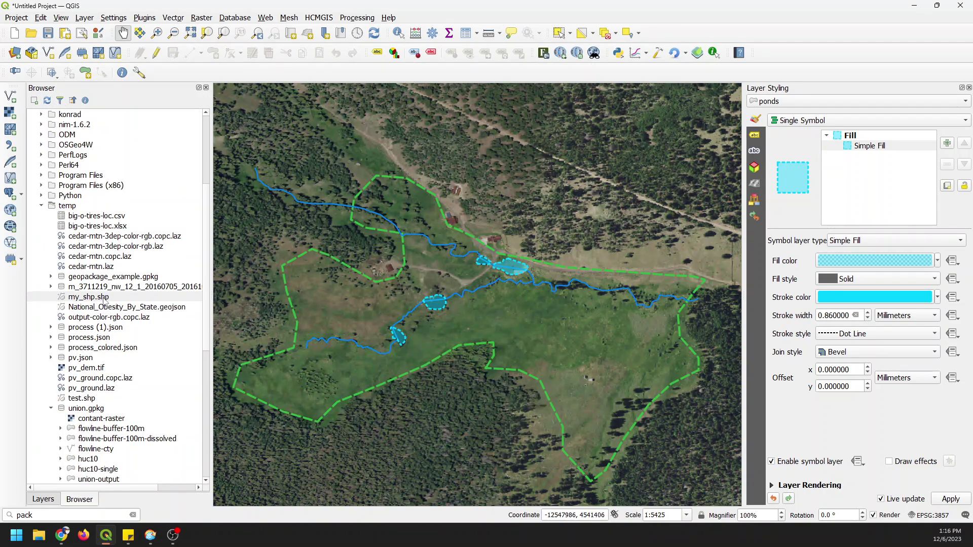
click(94, 280)
click(51, 277)
drag(91, 281, 304, 284)
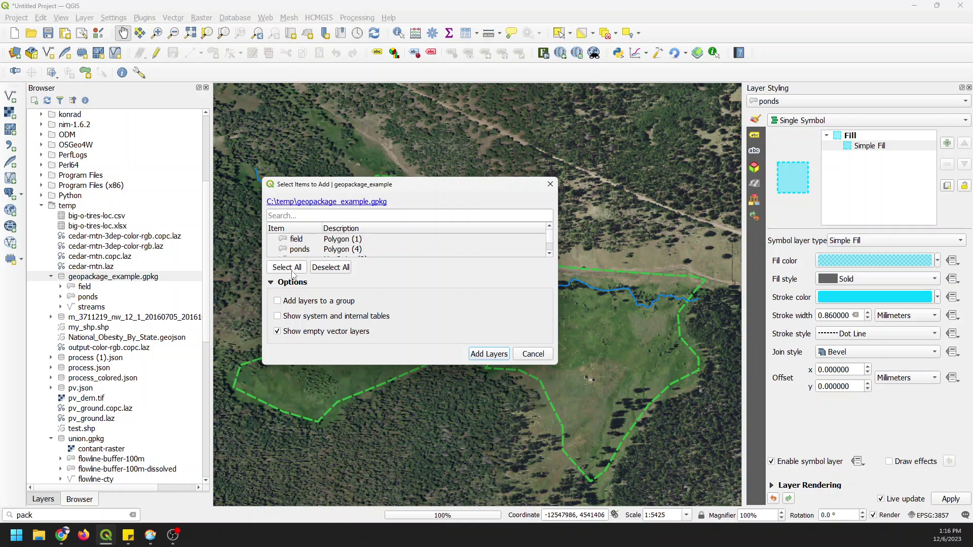
click(489, 354)
- Remove the original ponds, streams and field layers from the project
click(53, 499)
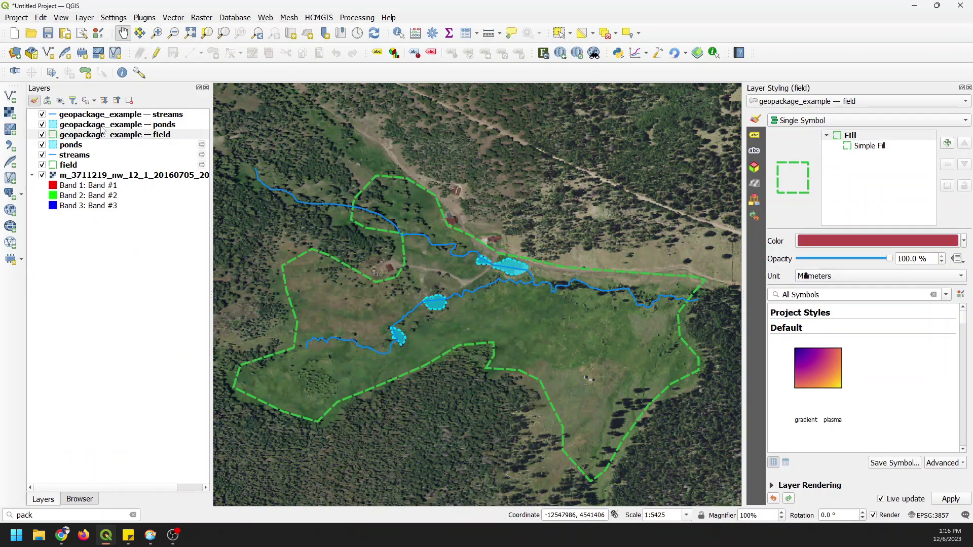
click(77, 147)
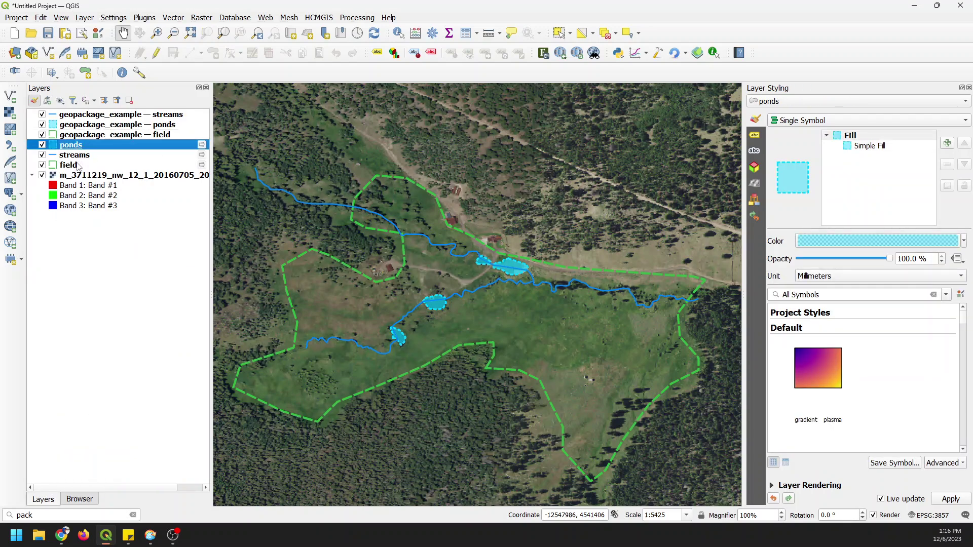
shift+click(78, 166)
right_click(79, 166)
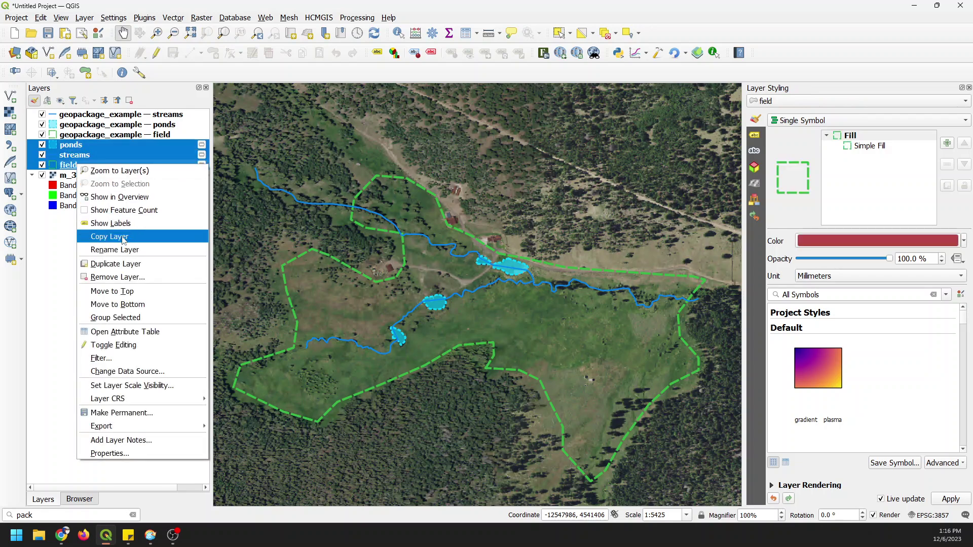
click(129, 278)
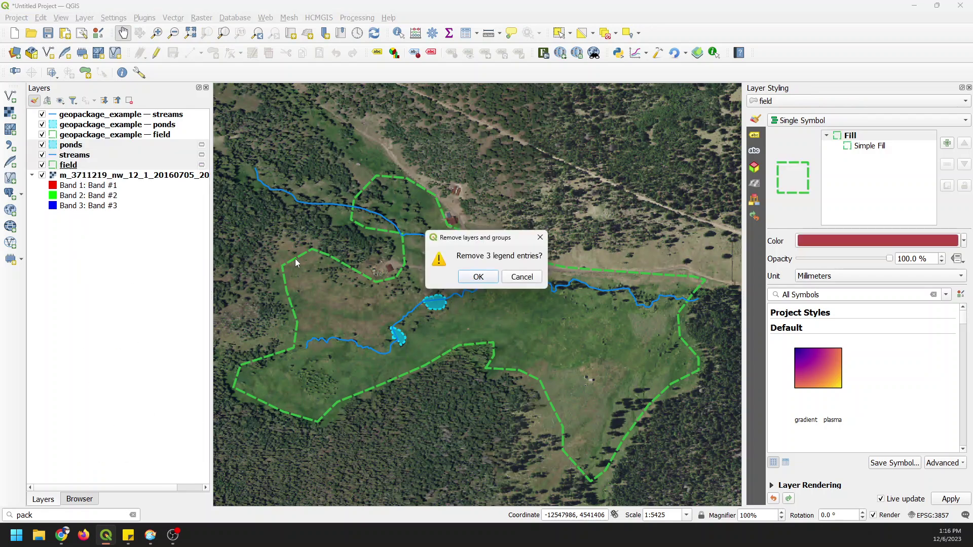
click(478, 278)
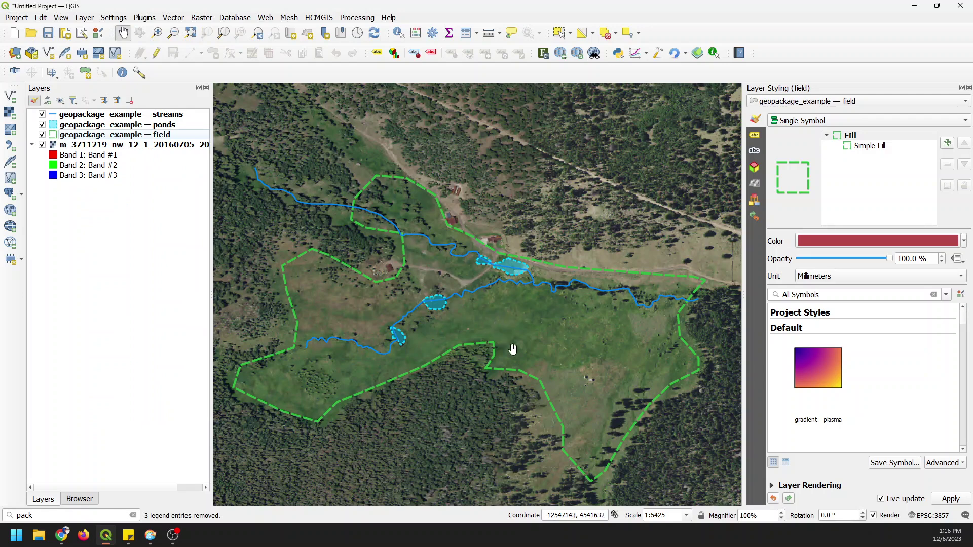
- Open the Save Raster Layer as dialog for the aerial imagery layer
click(97, 146)
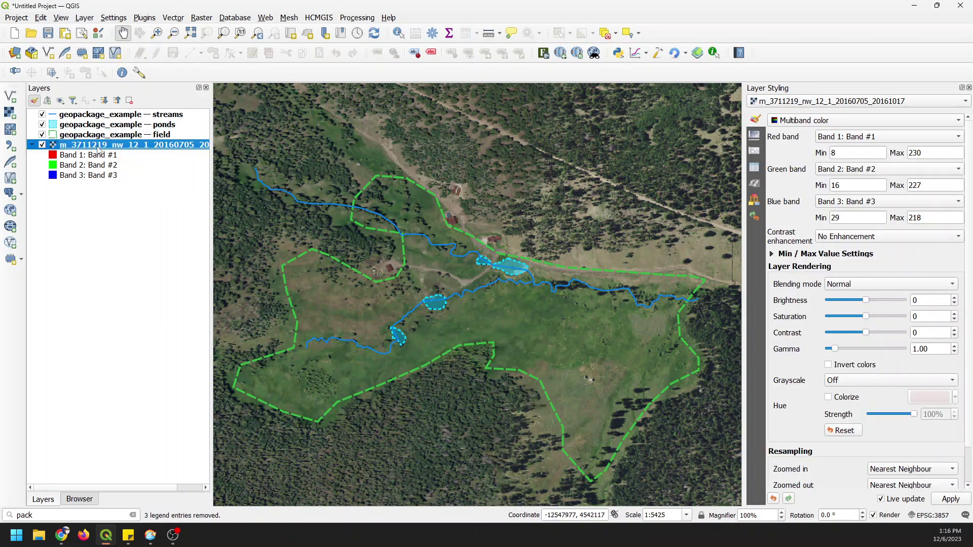
right_click(97, 145)
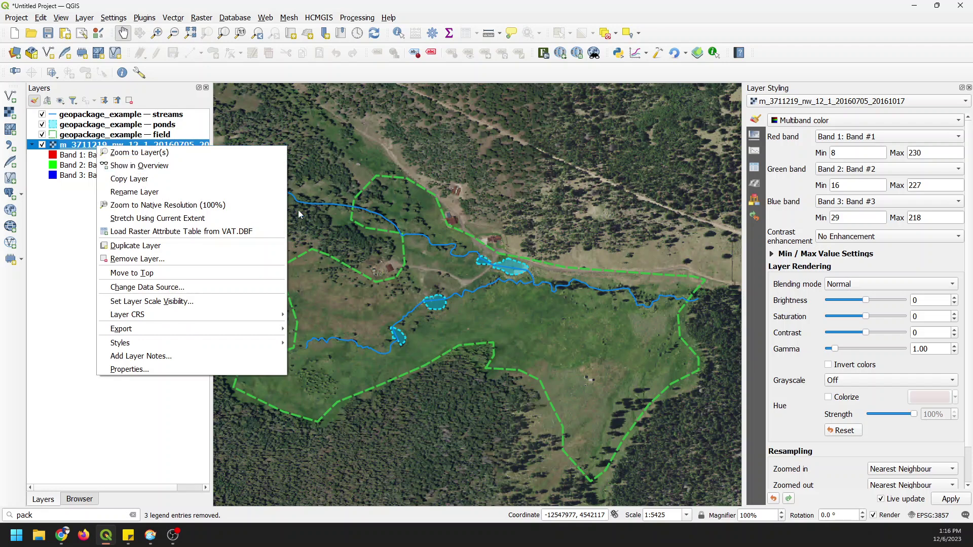
mouse_move(273, 329)
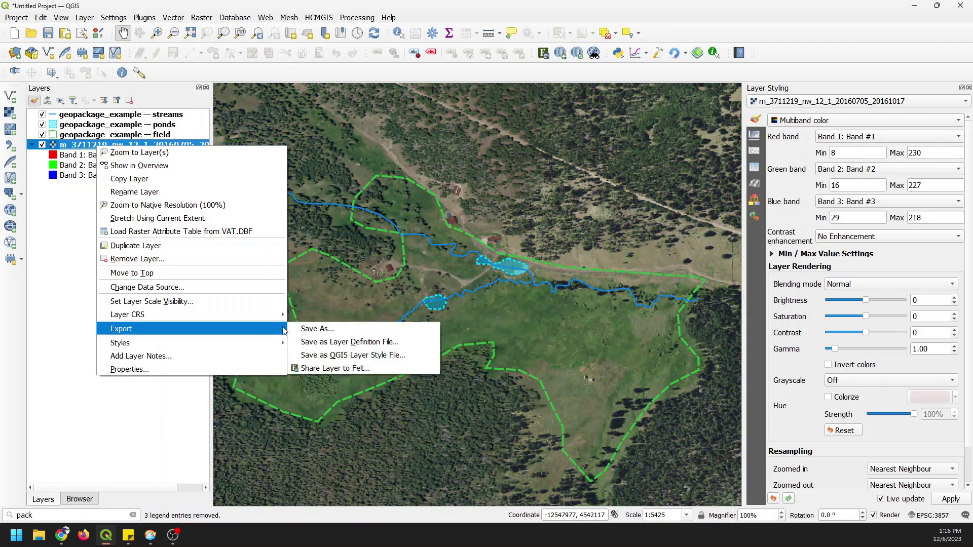
click(321, 330)
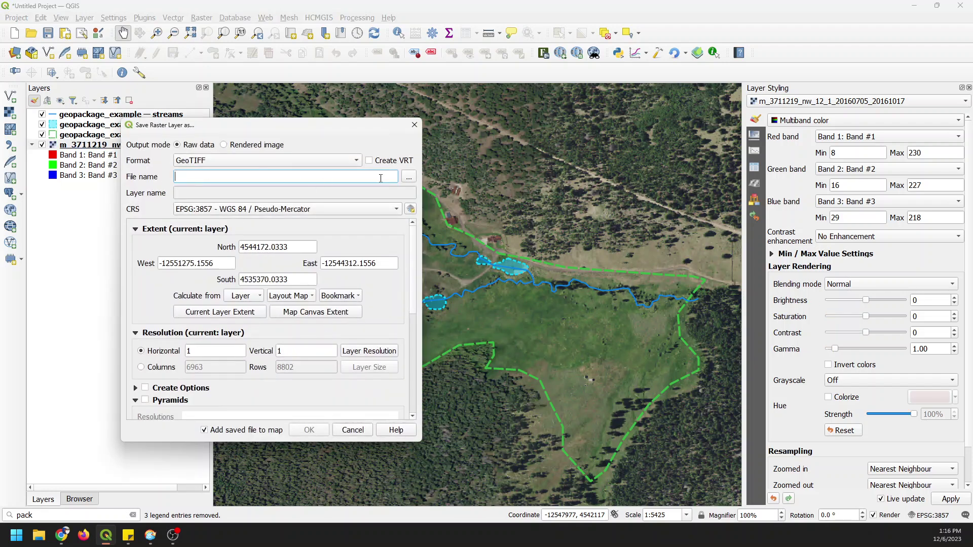
click(408, 177)
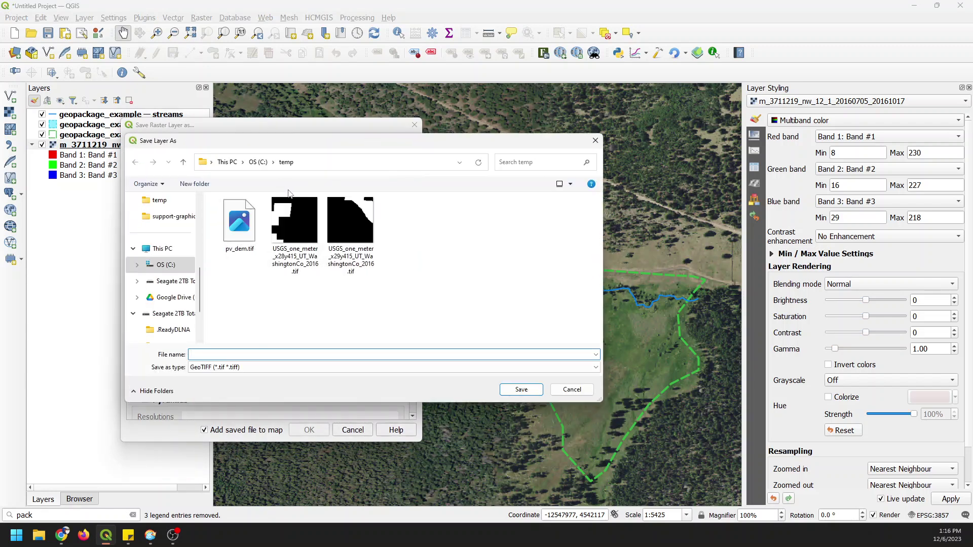
click(595, 140)
- Choose GeoPackage as the raster export format
click(346, 161)
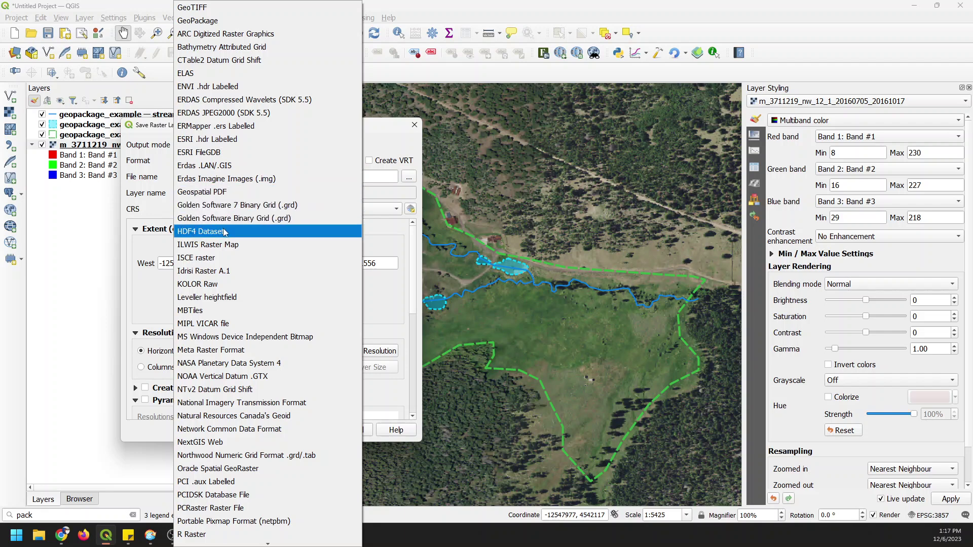
click(376, 129)
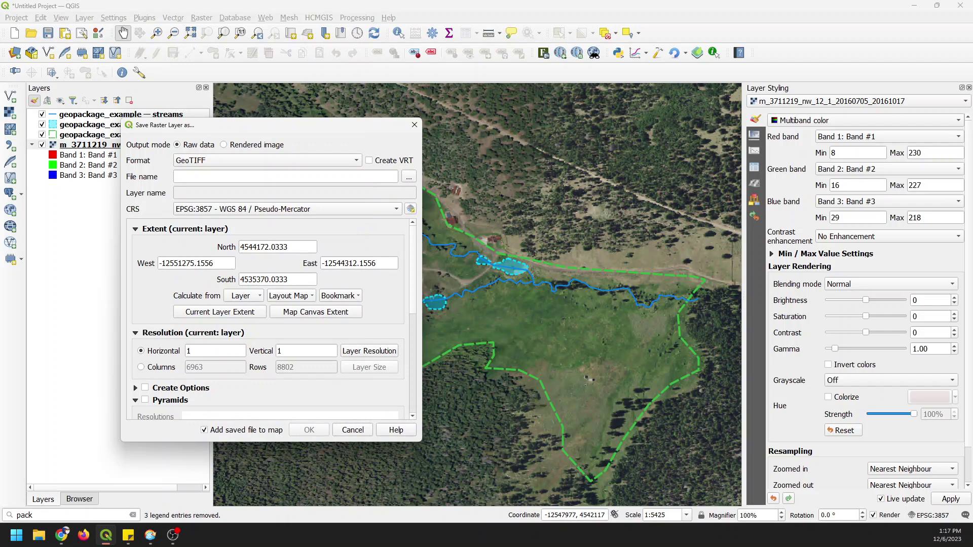
key(alt+Tab)
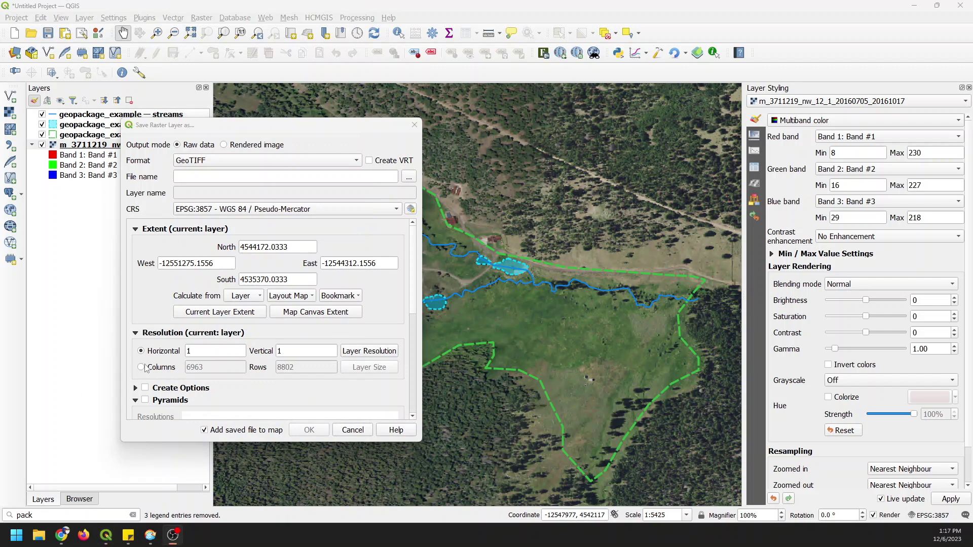
click(357, 162)
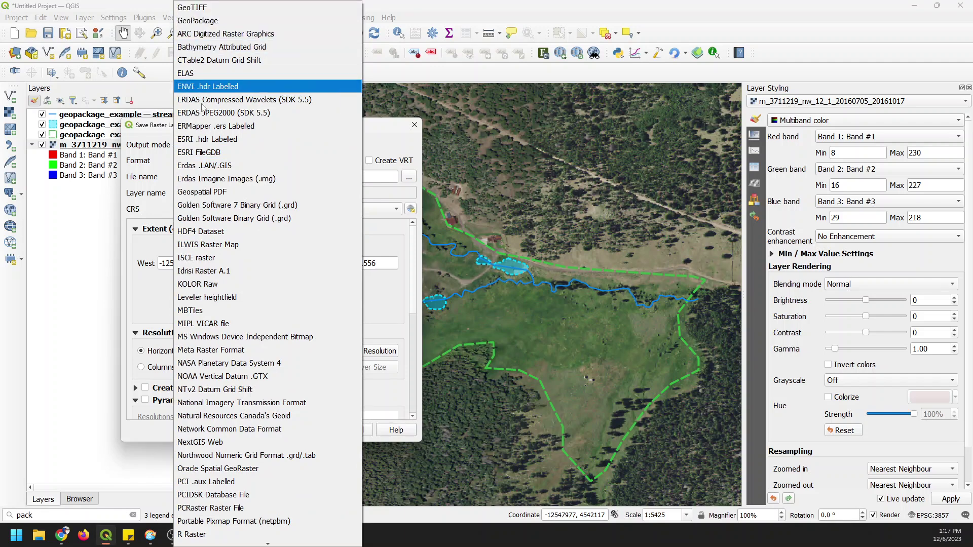
click(194, 21)
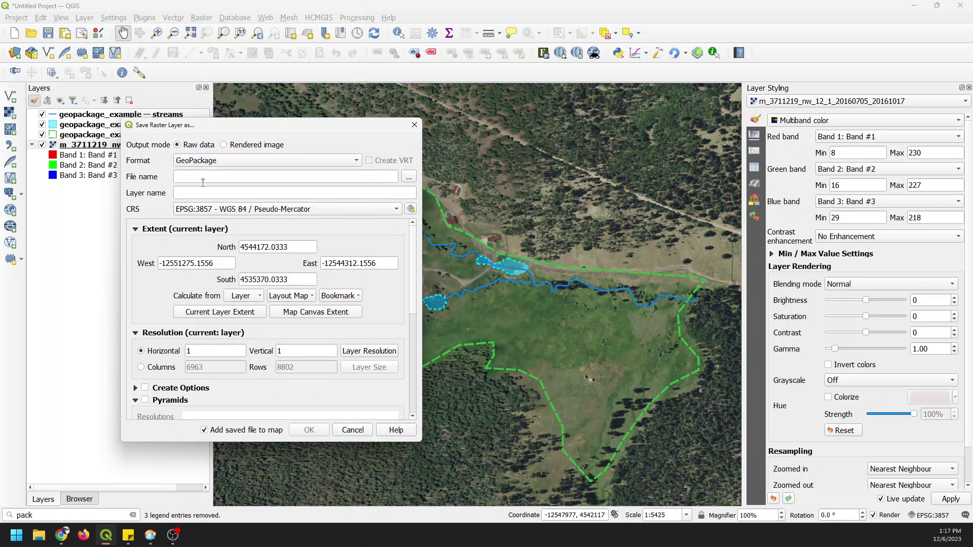
- Point the raster export at C:\temp\geopackage_example.gpkg
click(412, 180)
click(240, 253)
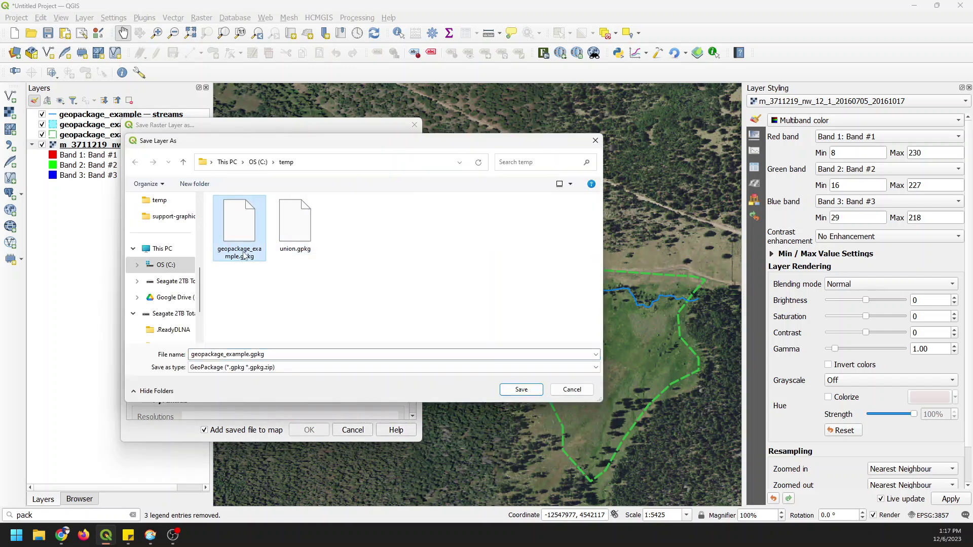
click(535, 387)
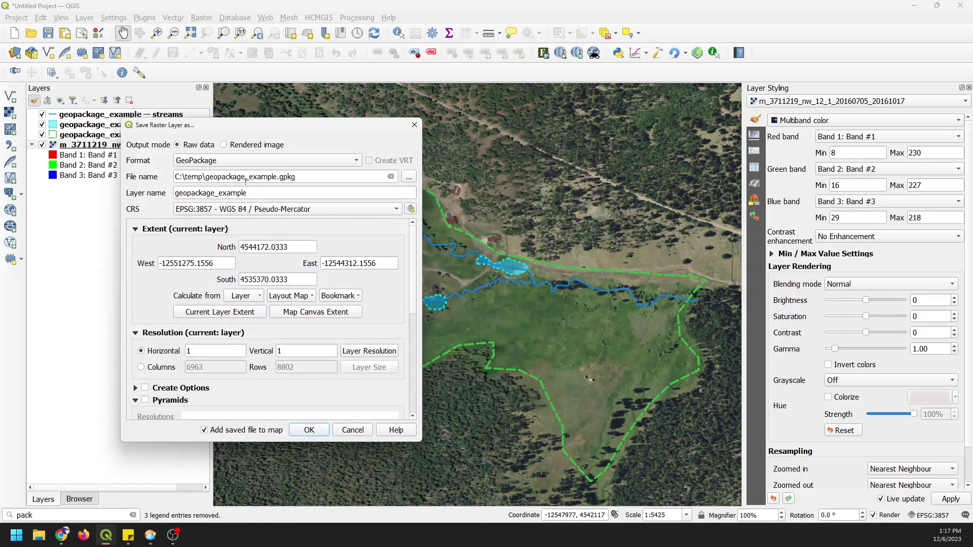
- Replace the default layer name with naip_imagery
drag(249, 193, 174, 194)
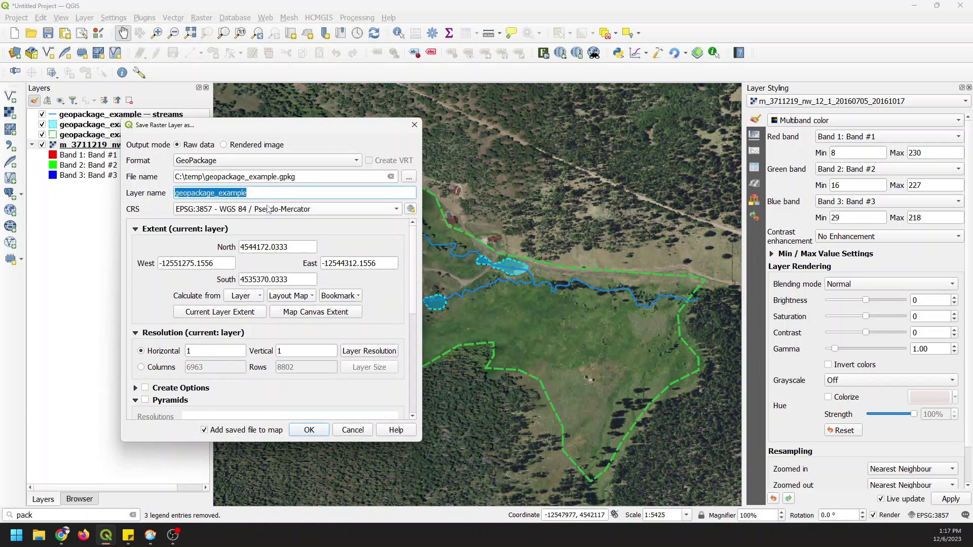
drag(275, 130, 403, 145)
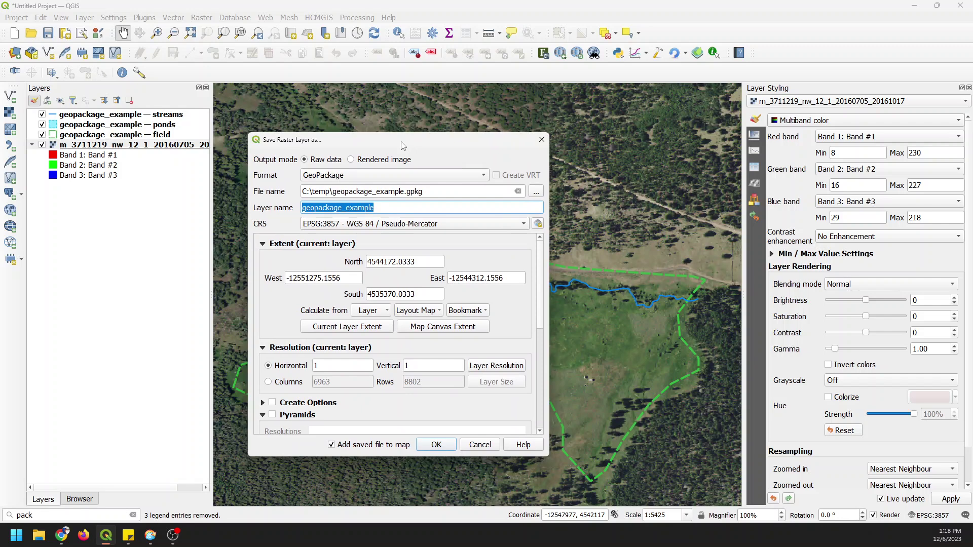
text(nai)
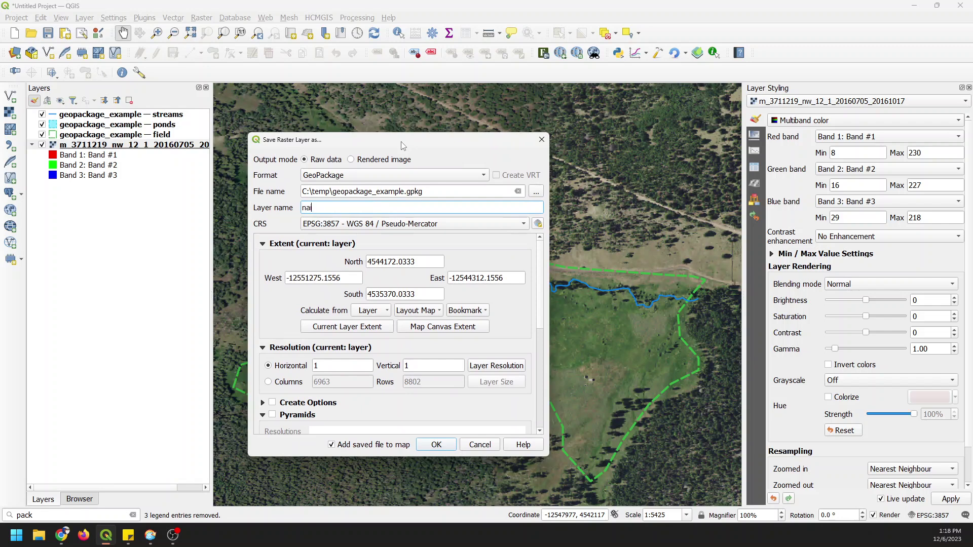
text(p_image)
drag(406, 134, 360, 87)
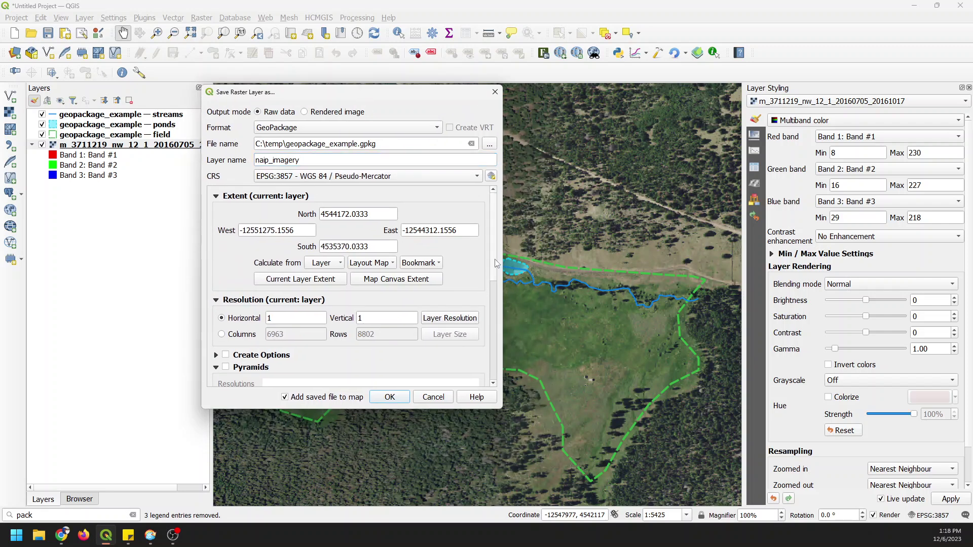
scroll(497, 263, down, 3)
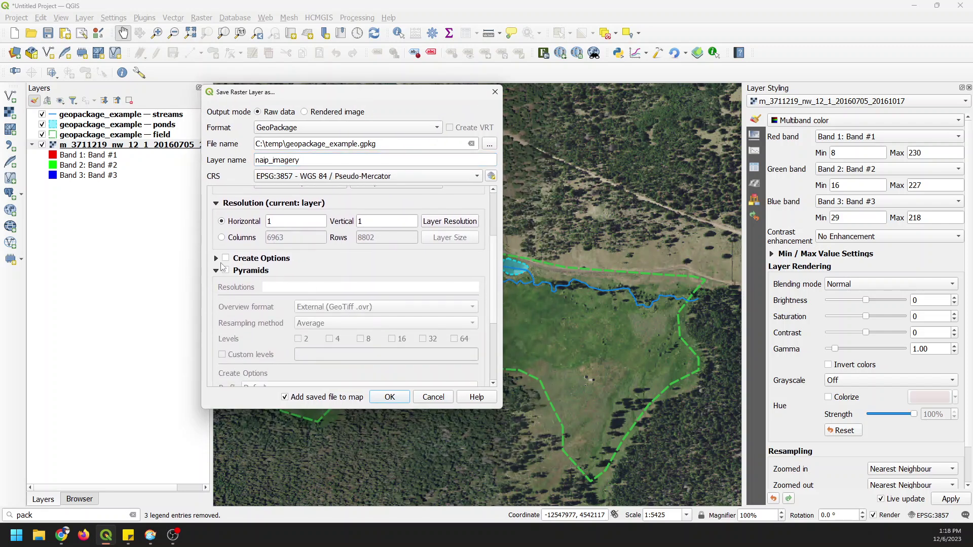
- Leave creation options at Default and enable pyramids at levels 2, 4, 8, 16, 32 and 64
click(226, 259)
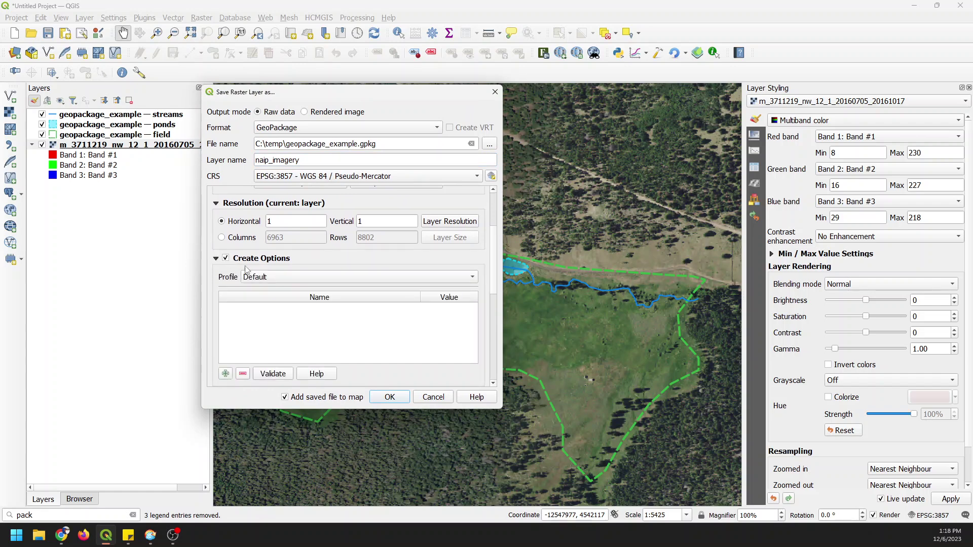
click(305, 277)
click(305, 282)
click(226, 259)
click(226, 271)
scroll(262, 314, down, 1)
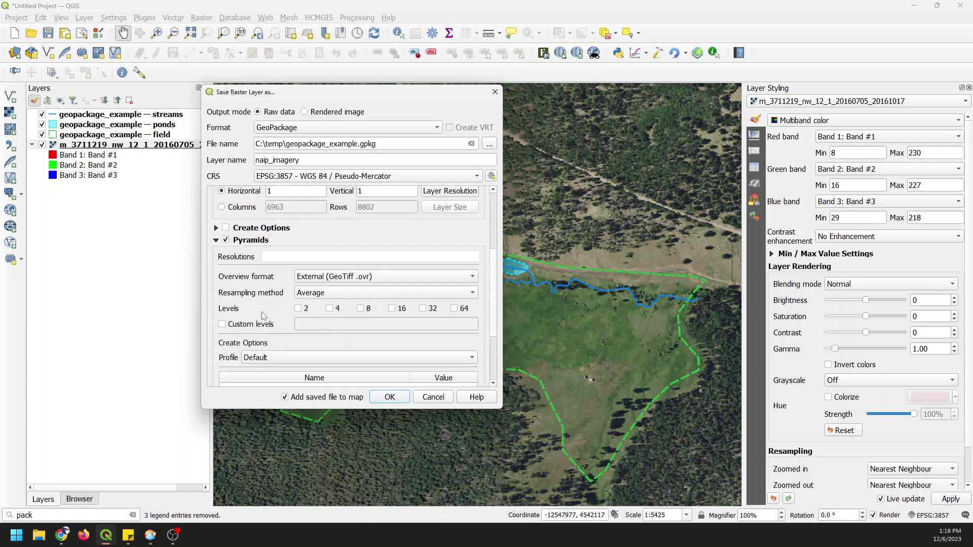
click(303, 310)
click(330, 309)
click(361, 309)
click(392, 308)
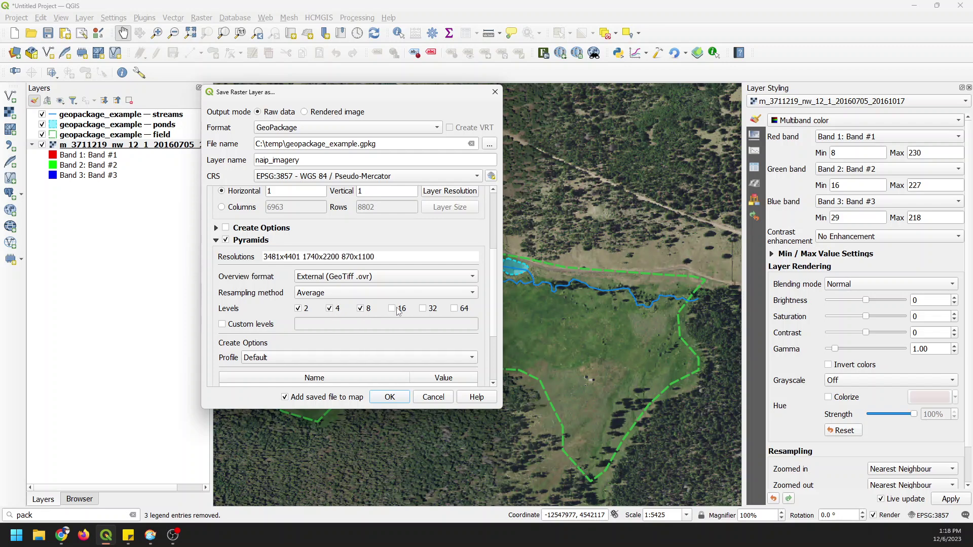
click(423, 309)
click(454, 309)
- Try JPEG overview compression at quality 50 and dismiss the invalid pyramid option warning
scroll(333, 337, down, 2)
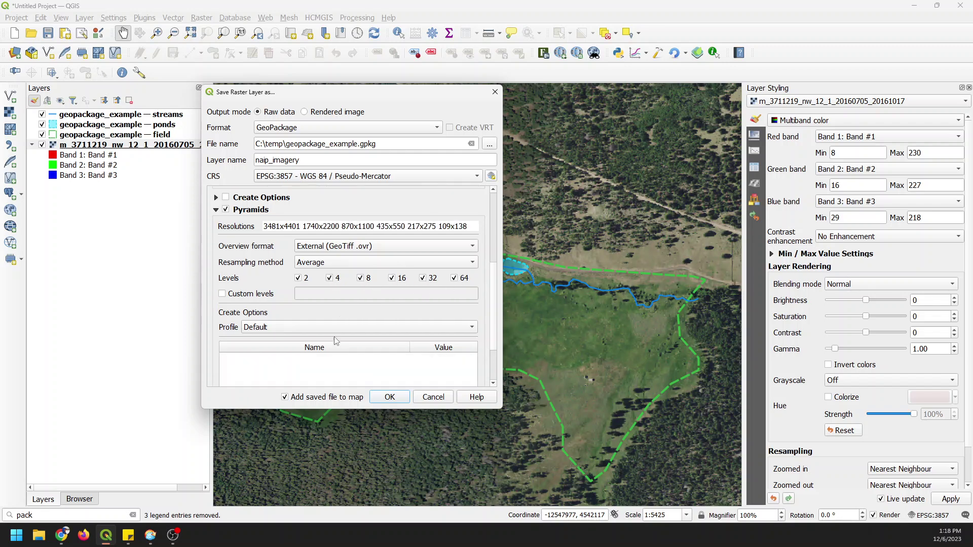
click(301, 296)
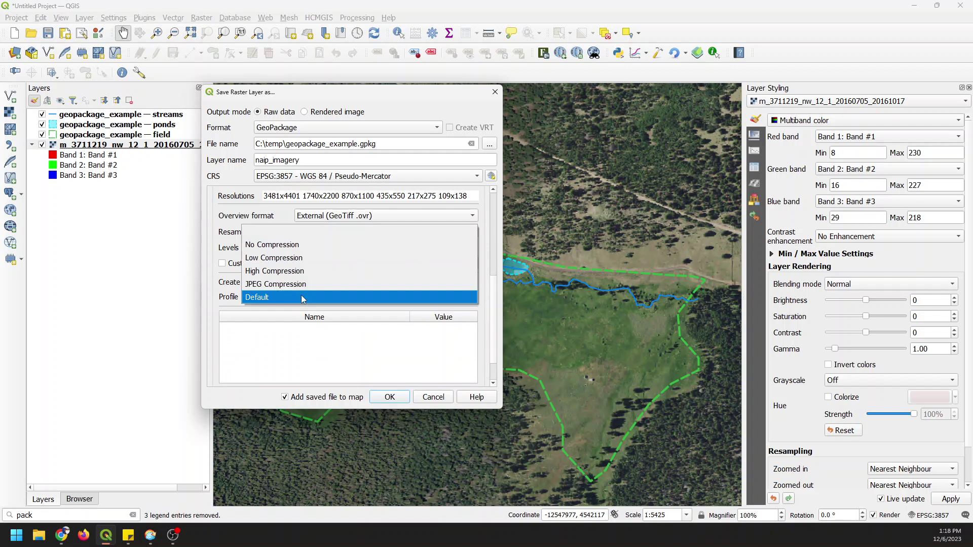
click(287, 285)
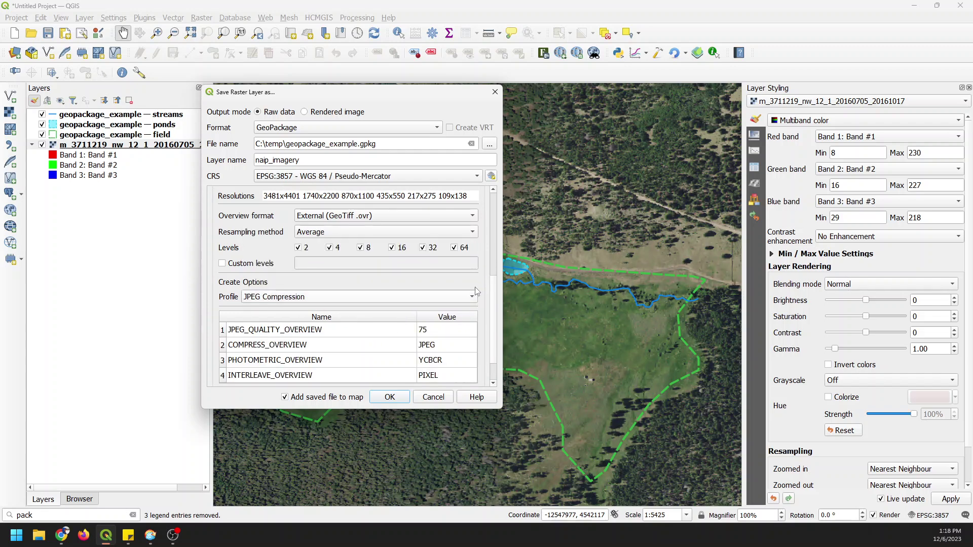
scroll(494, 292, down, 1)
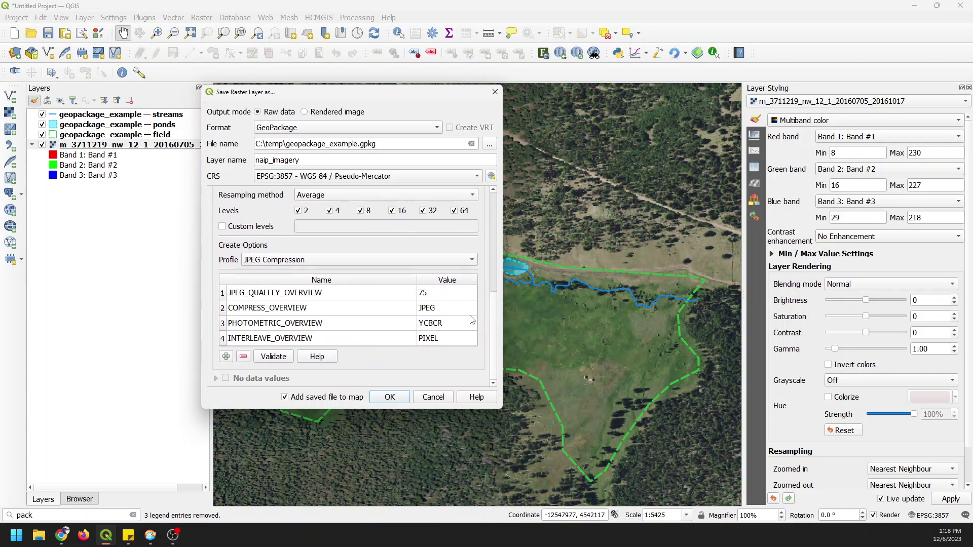
click(426, 297)
double_click(425, 296)
text(50)
scroll(354, 284, up, 10)
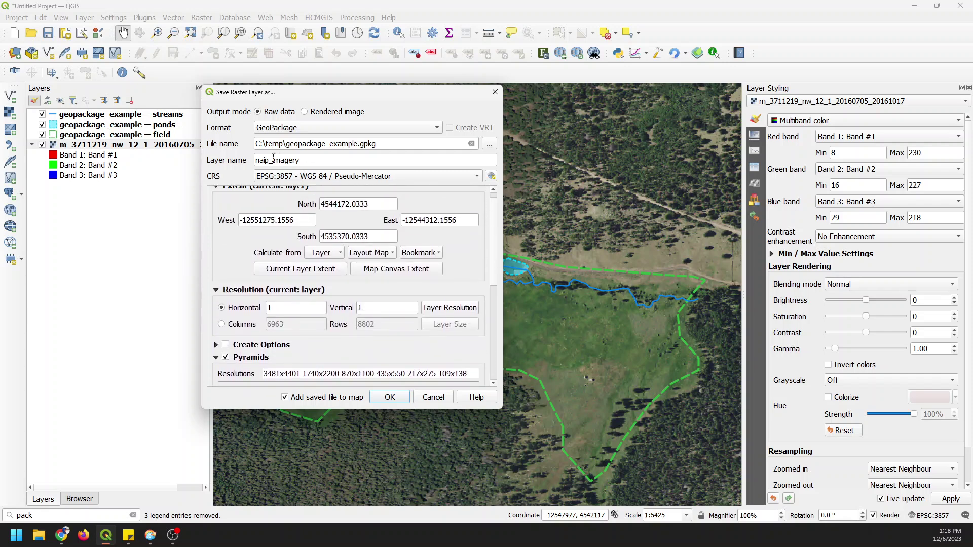
click(389, 397)
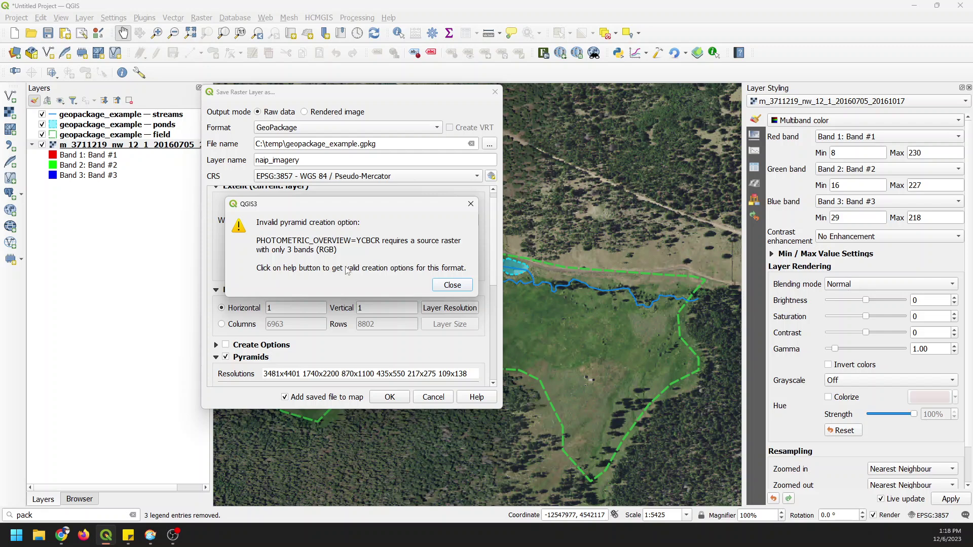
click(452, 285)
- Switch the overview profile to High Compression with Cubic resampling
drag(495, 259, 499, 343)
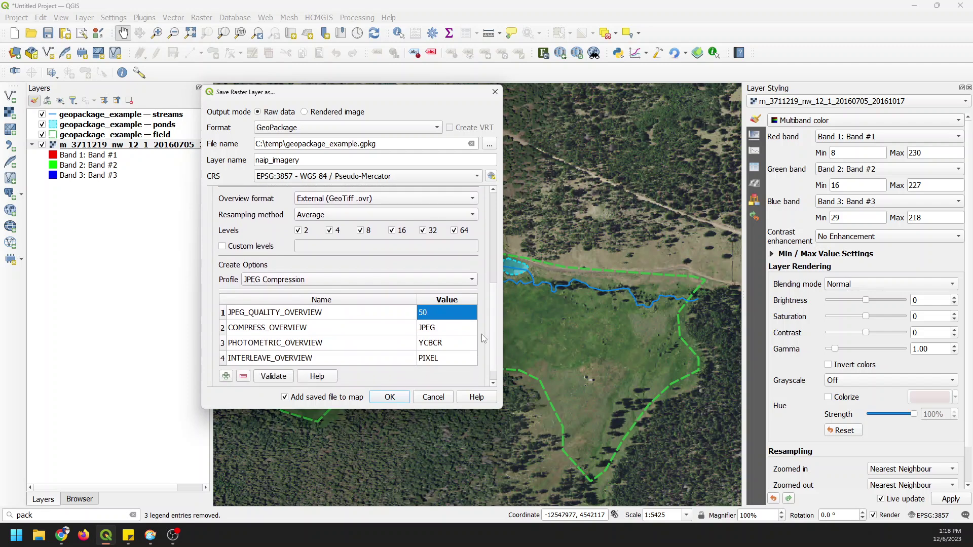
click(452, 280)
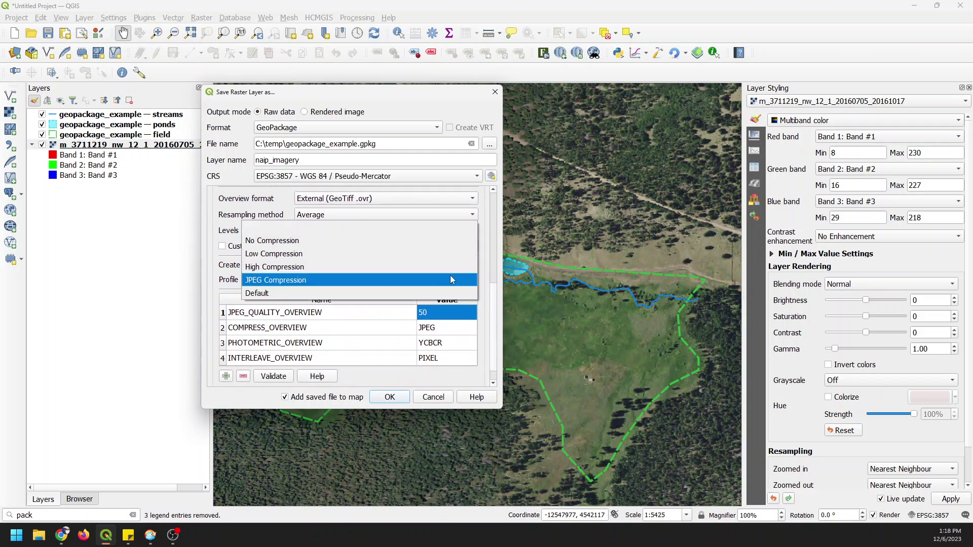
click(265, 269)
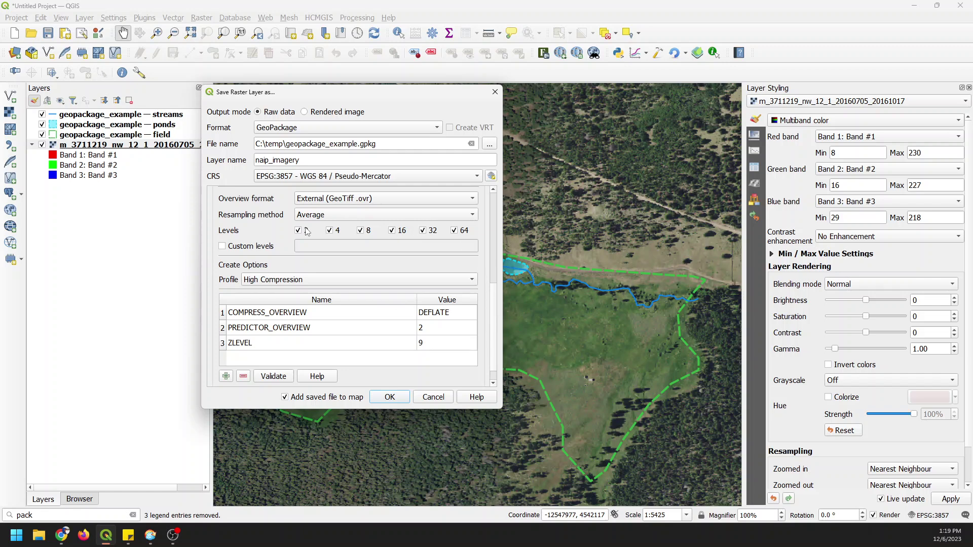
click(327, 219)
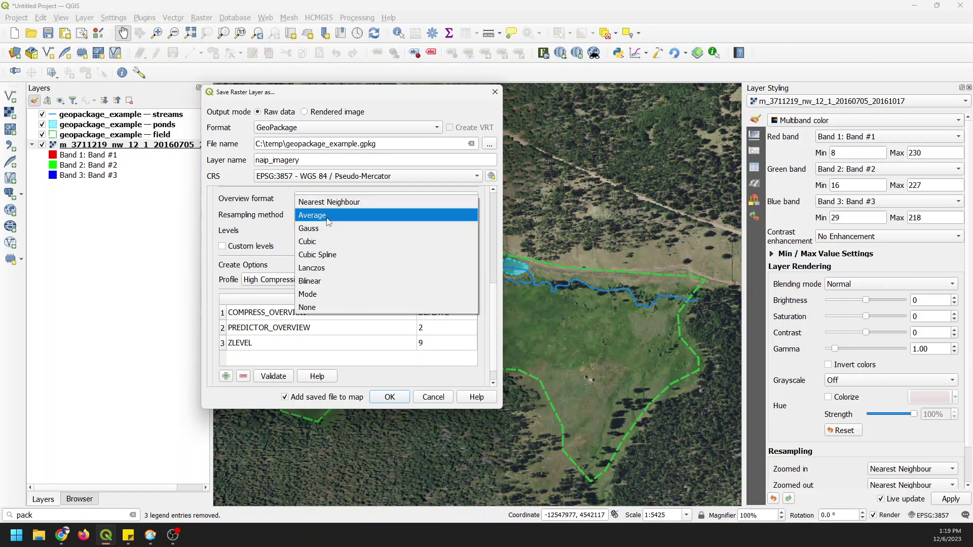
click(317, 243)
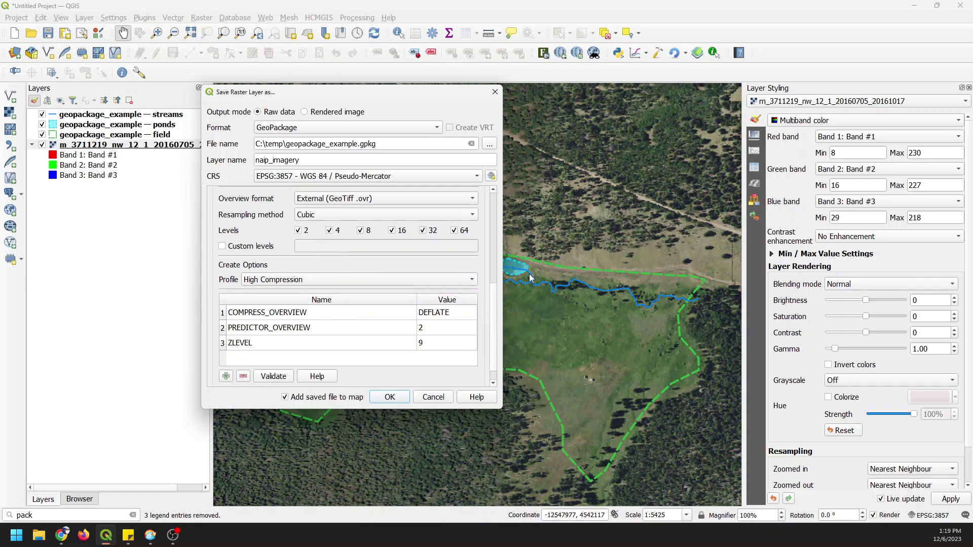
scroll(499, 304, up, 5)
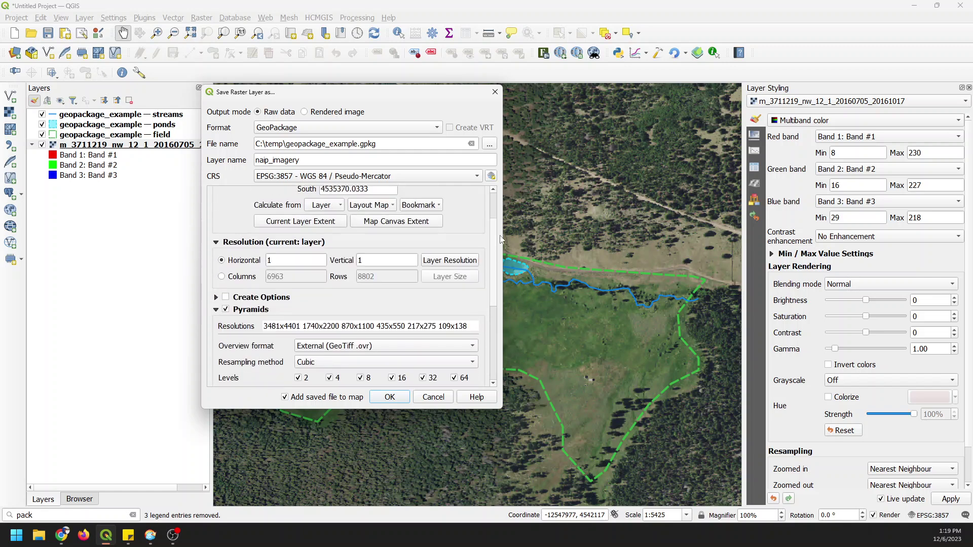
- Export the raster as naip_imagery into geopackage_example.gpkg and remove the original m_3711219 layer
click(389, 397)
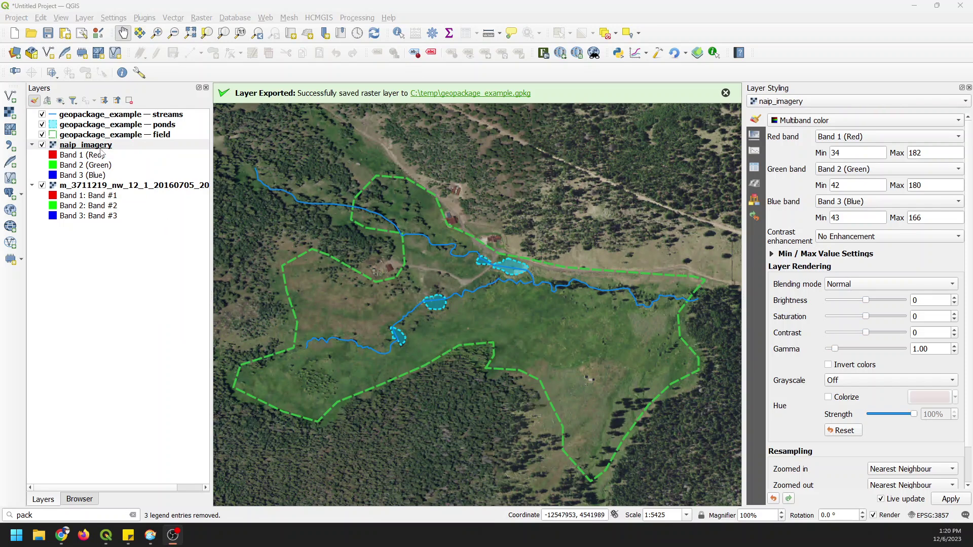
right_click(106, 186)
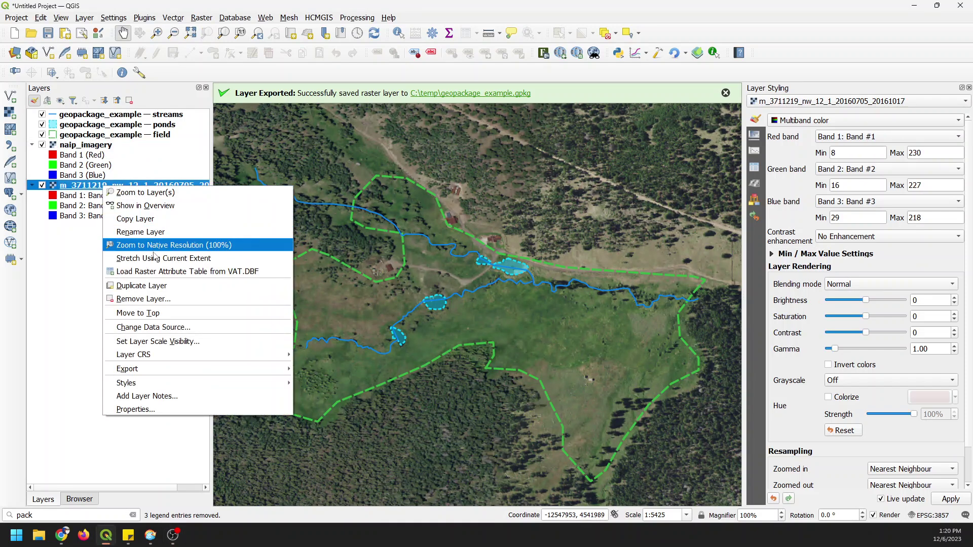
click(150, 300)
click(488, 278)
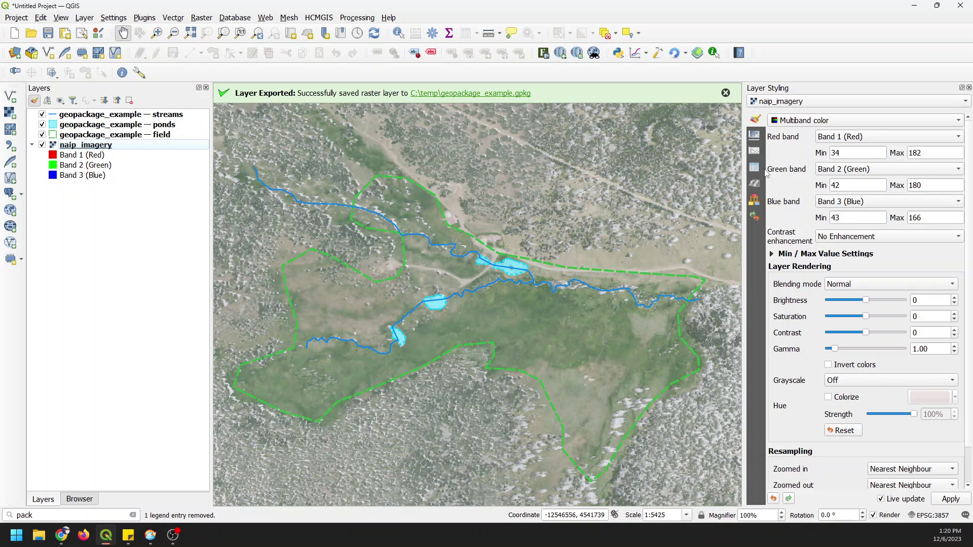
- Set the naip_imagery transparency band to None instead of Band 4
click(755, 136)
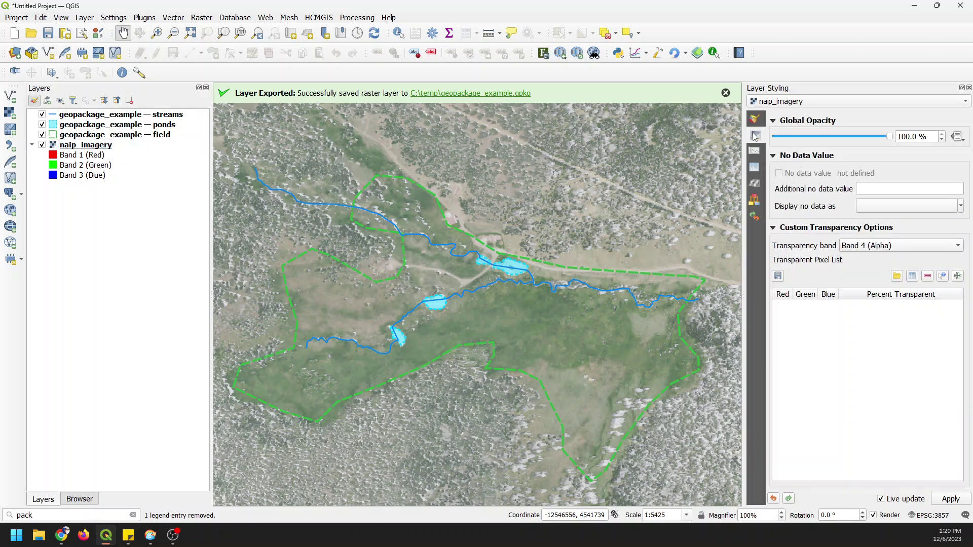
click(859, 248)
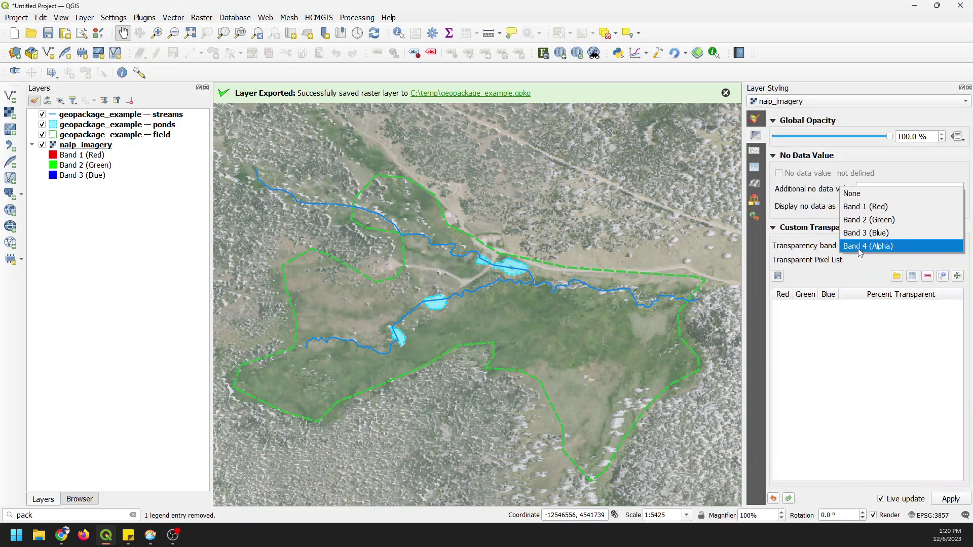
click(854, 193)
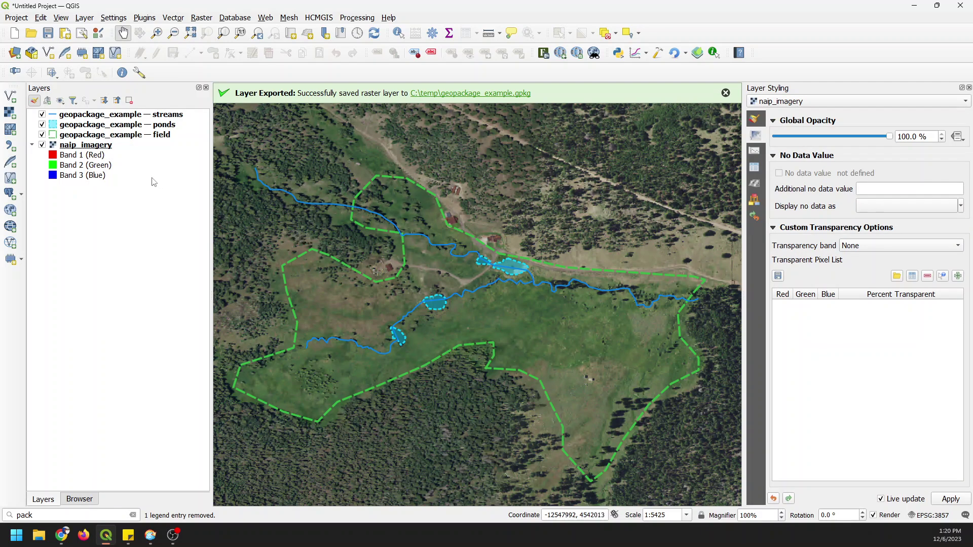
- Save the naip_imagery style as the layer default in Layer Properties, then close it
double_click(85, 146)
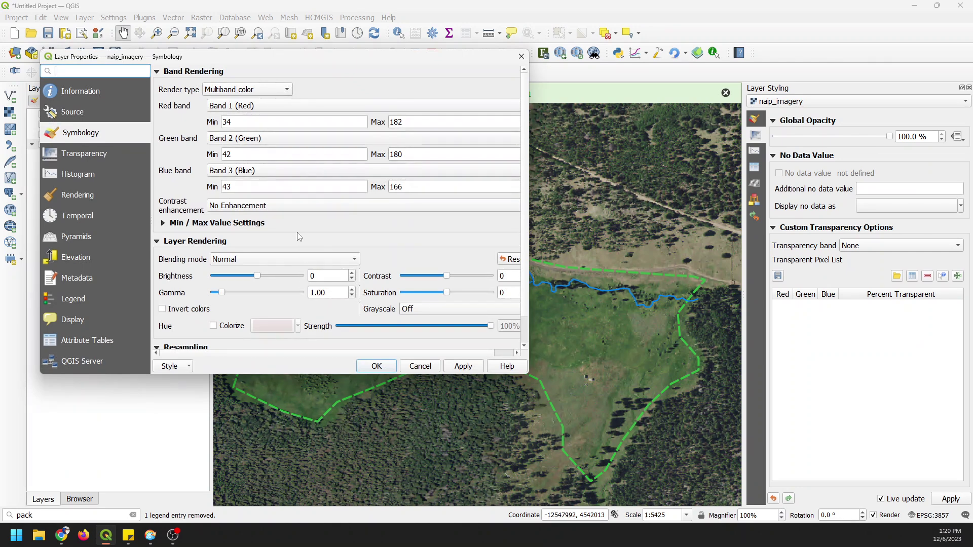
click(179, 367)
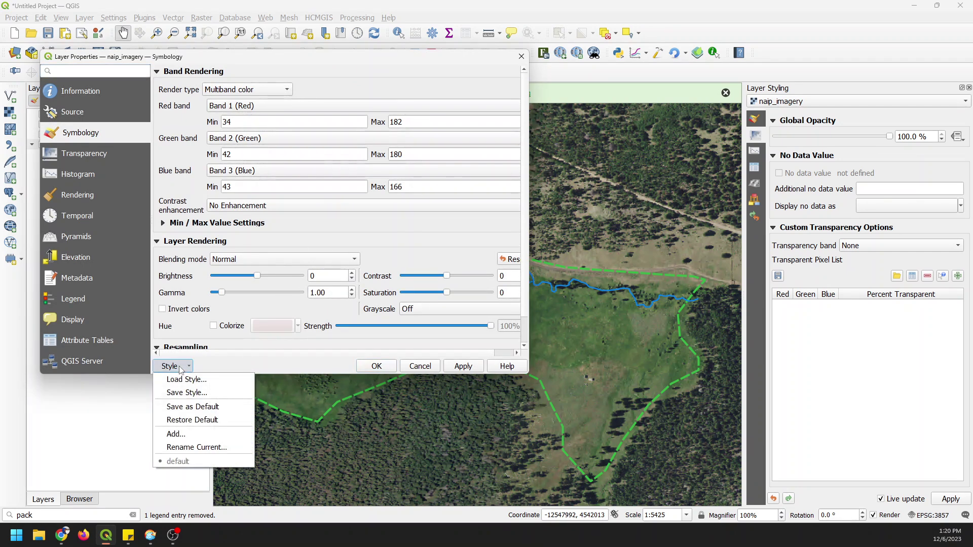
click(202, 408)
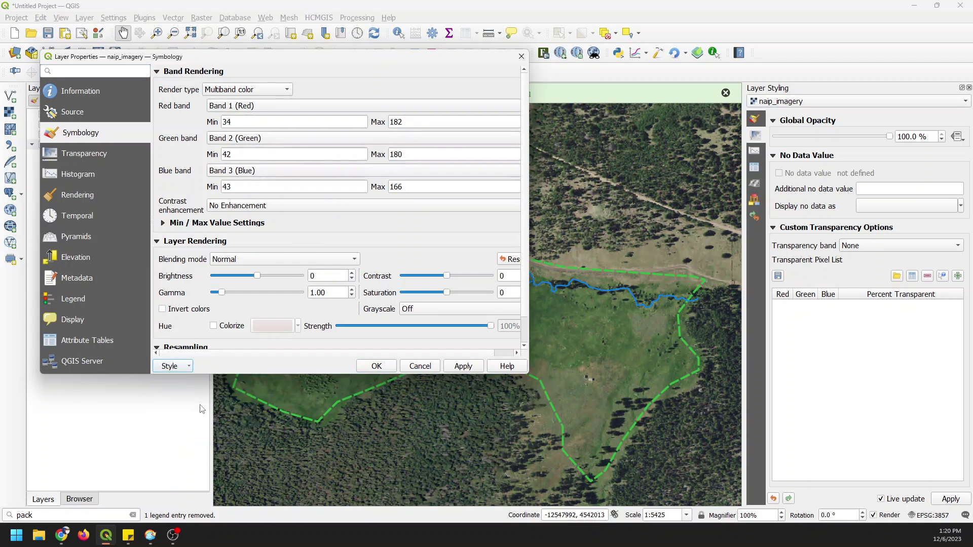
click(184, 367)
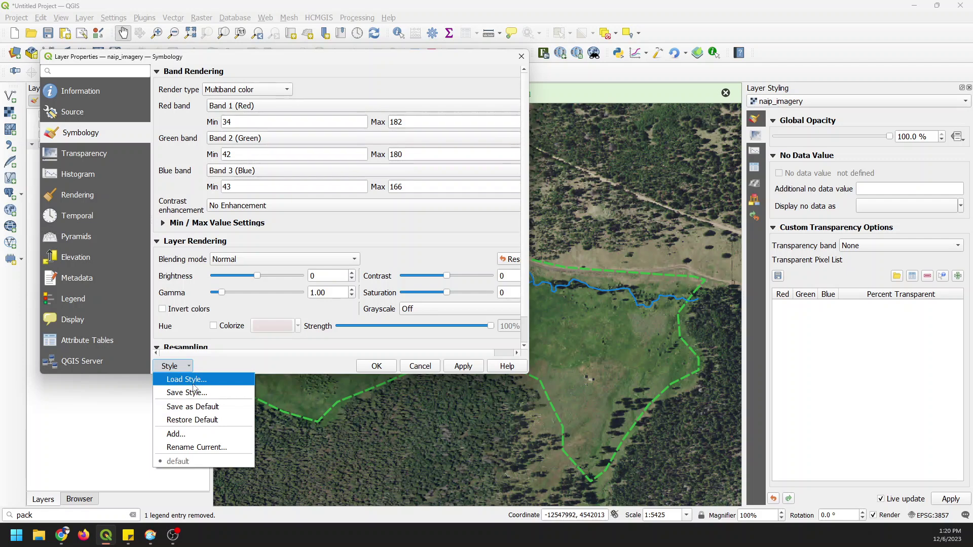
click(206, 412)
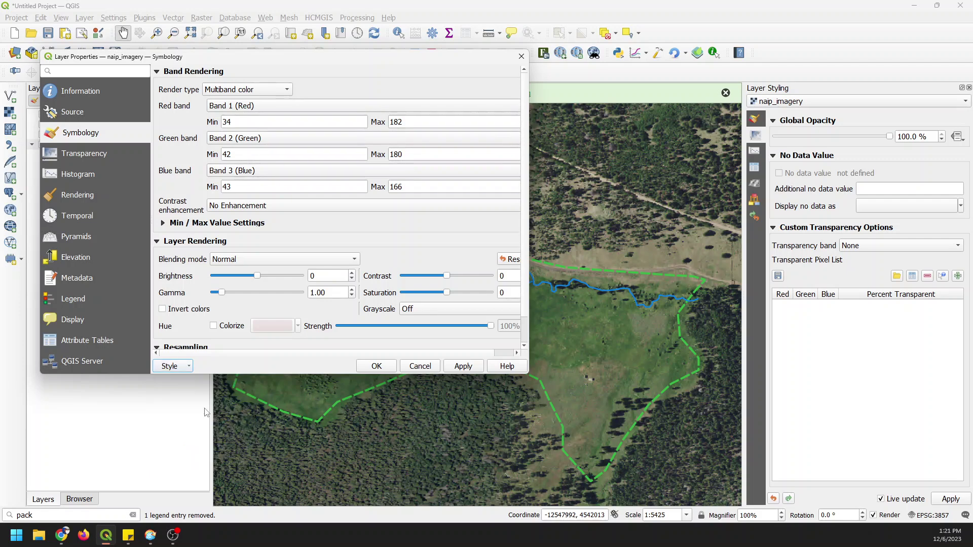
click(180, 366)
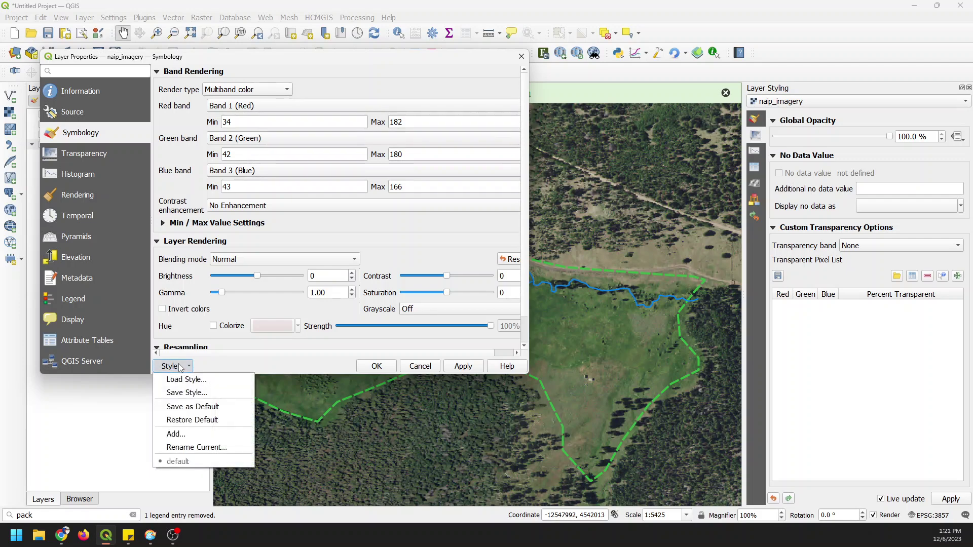
click(193, 393)
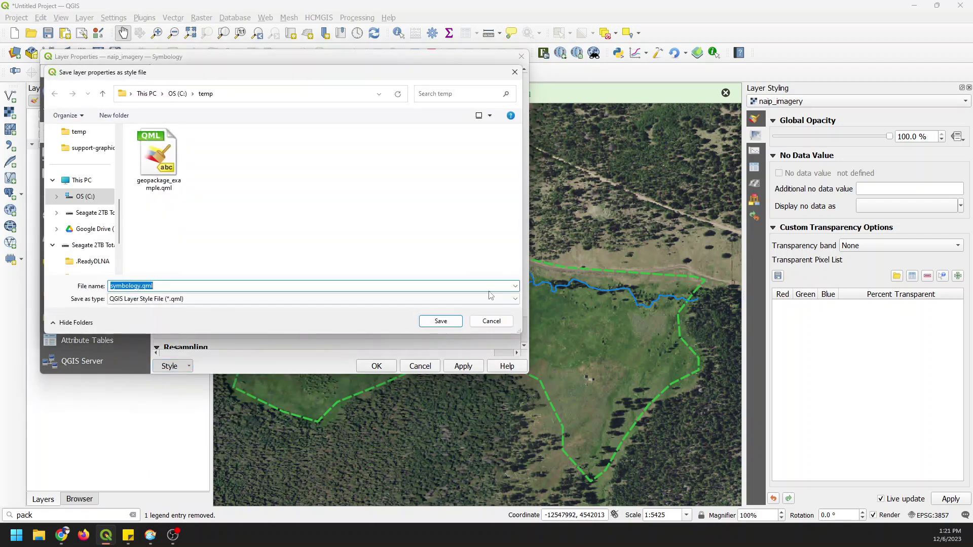
click(492, 322)
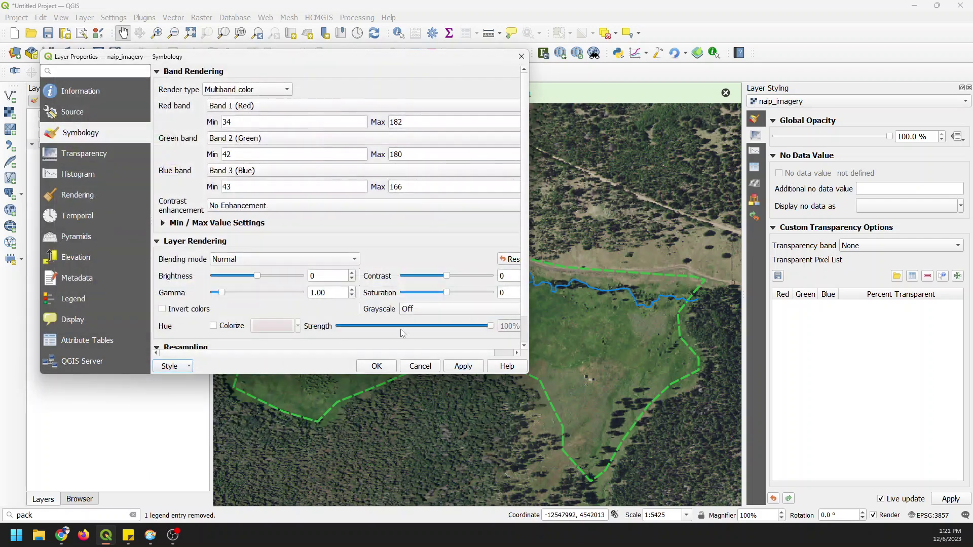
click(186, 373)
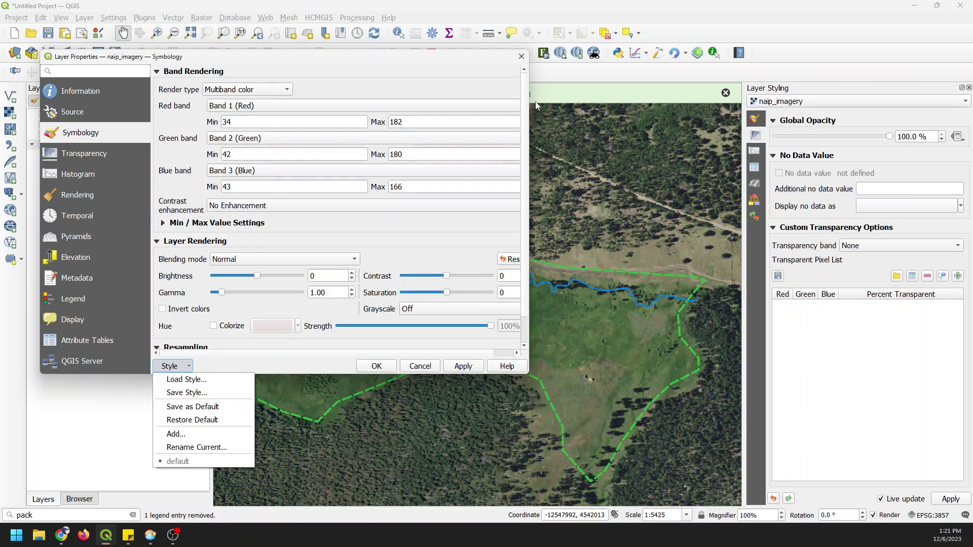
click(419, 368)
click(101, 146)
- Remove the current naip_imagery layer from the project
right_click(102, 147)
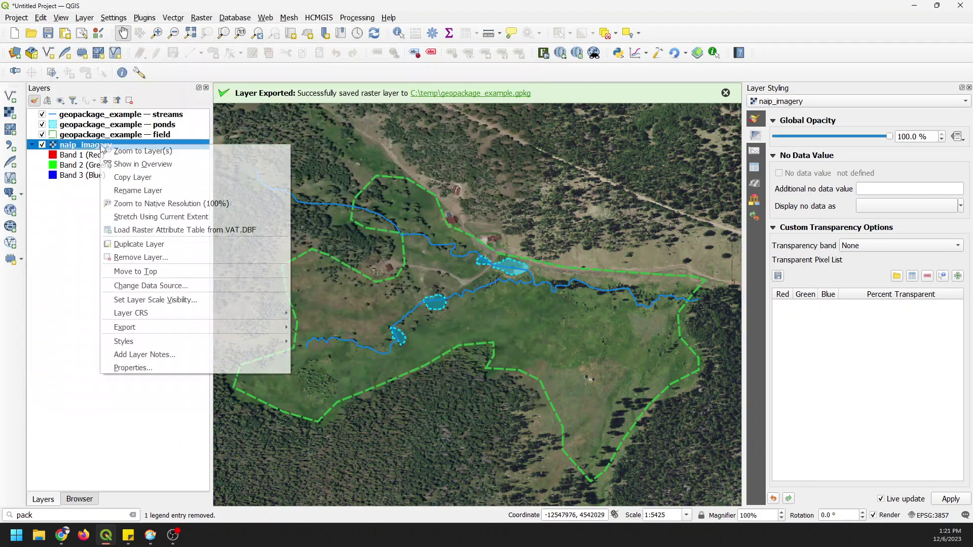
click(152, 259)
click(469, 277)
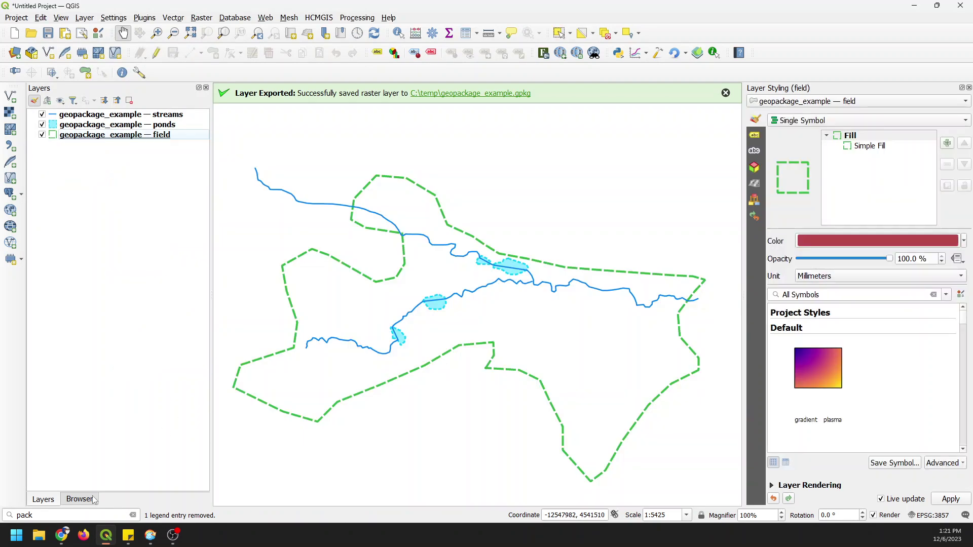
- Add naip_imagery from the GeoPackage via the Browser and move it below the field layer
click(79, 499)
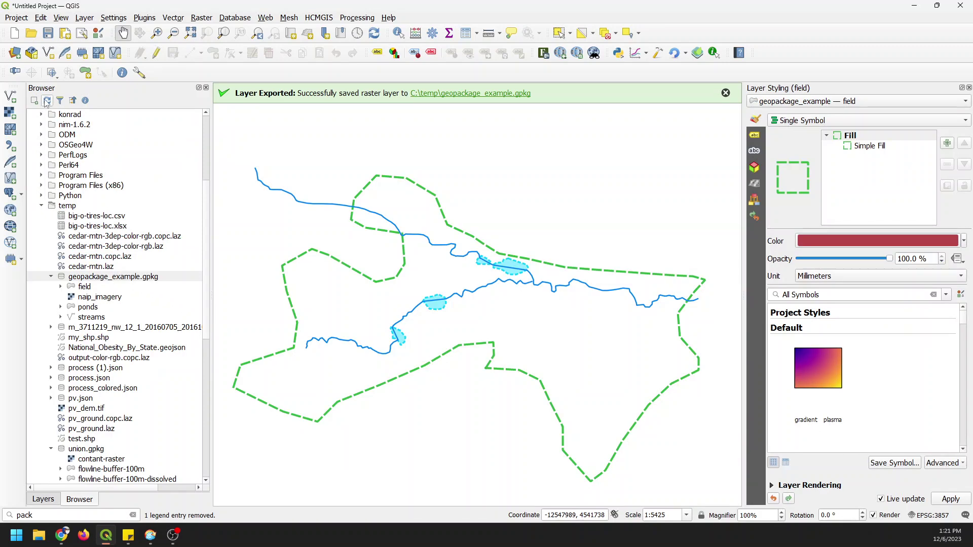
click(86, 298)
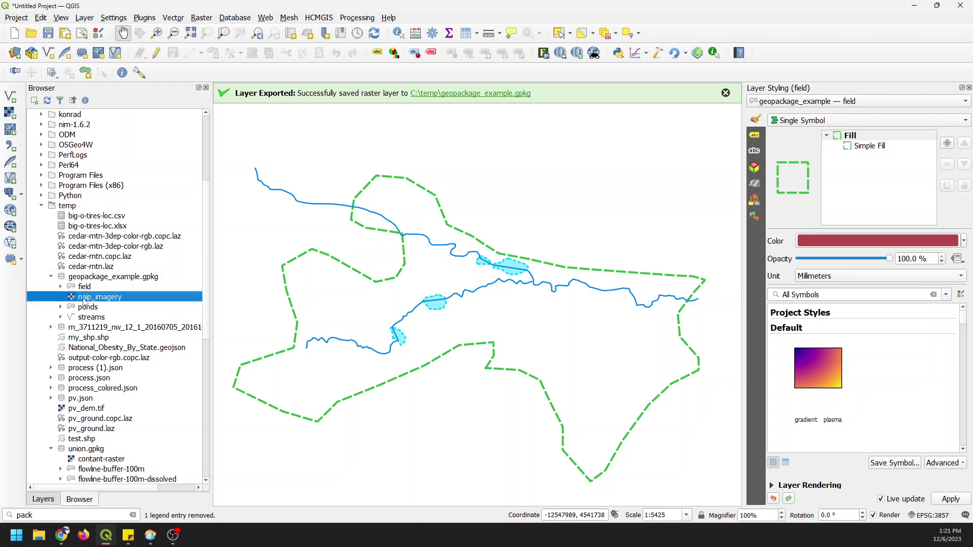
drag(86, 300, 374, 299)
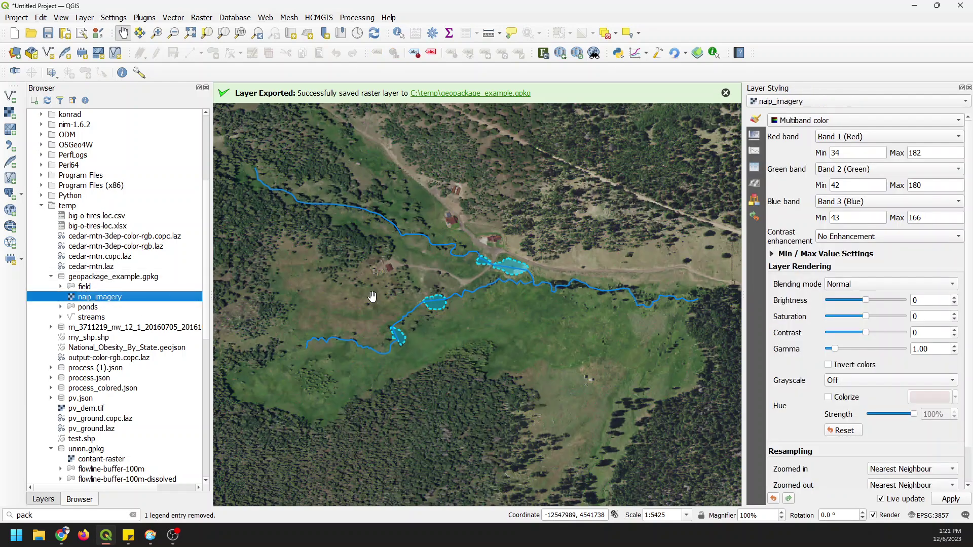
click(43, 500)
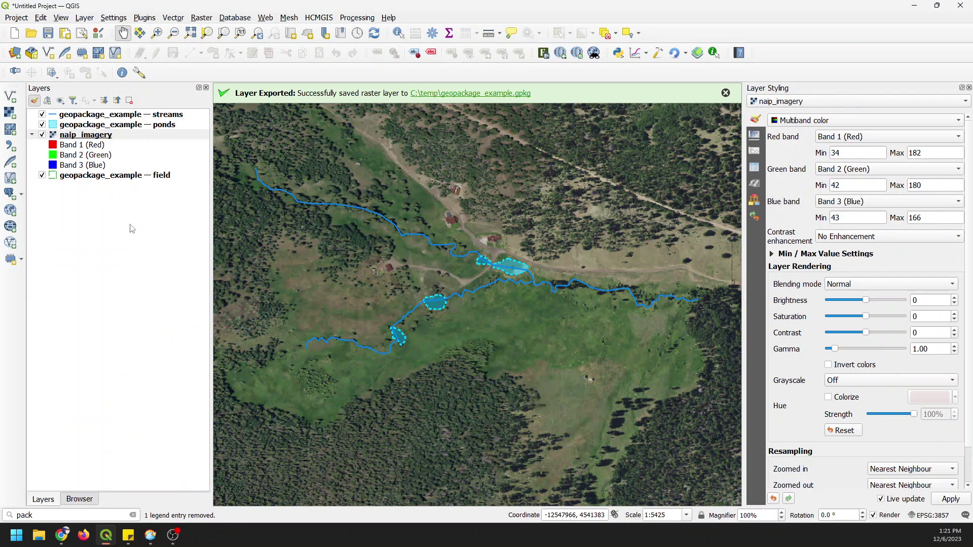
drag(98, 137, 113, 186)
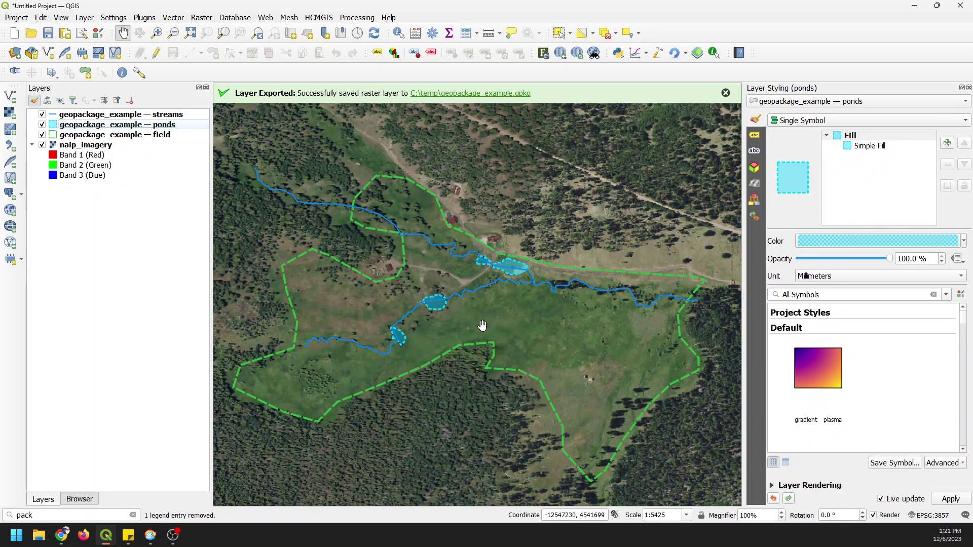
- Save the project to a GeoPackage, selecting geopackage_example.gpkg as the target
click(16, 18)
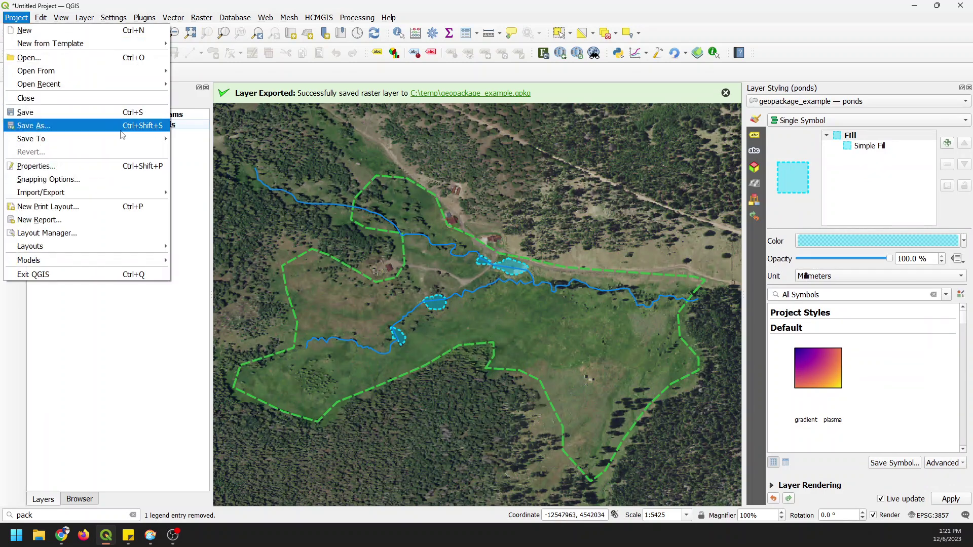
mouse_move(149, 145)
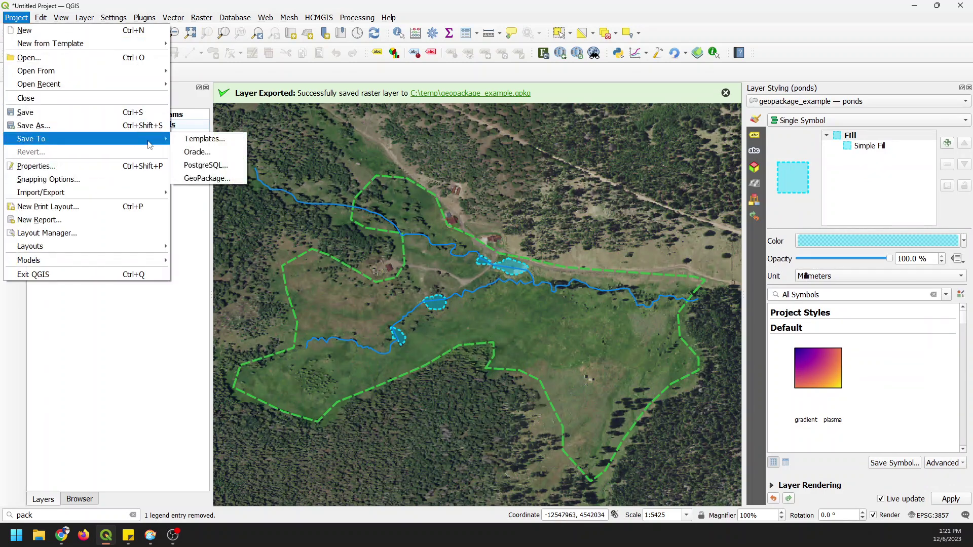
click(203, 179)
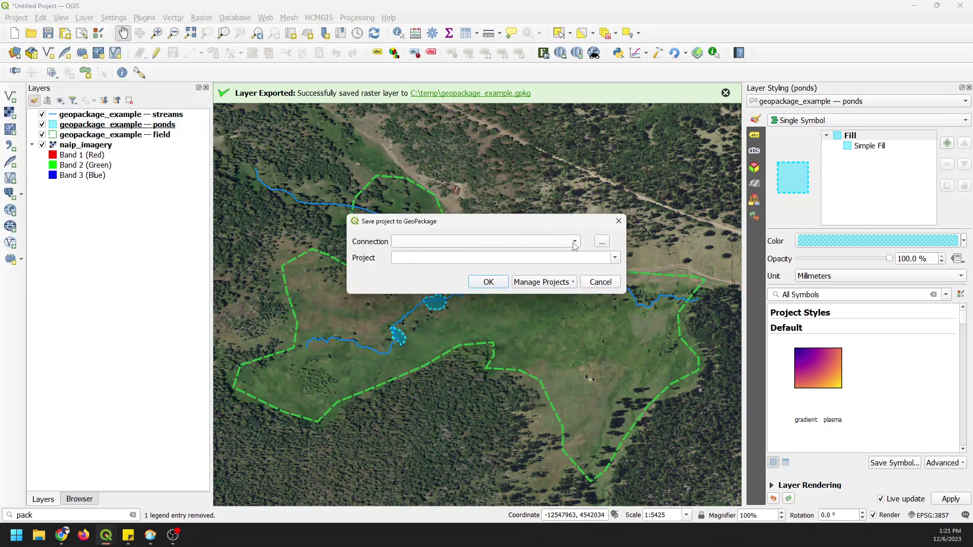
click(607, 244)
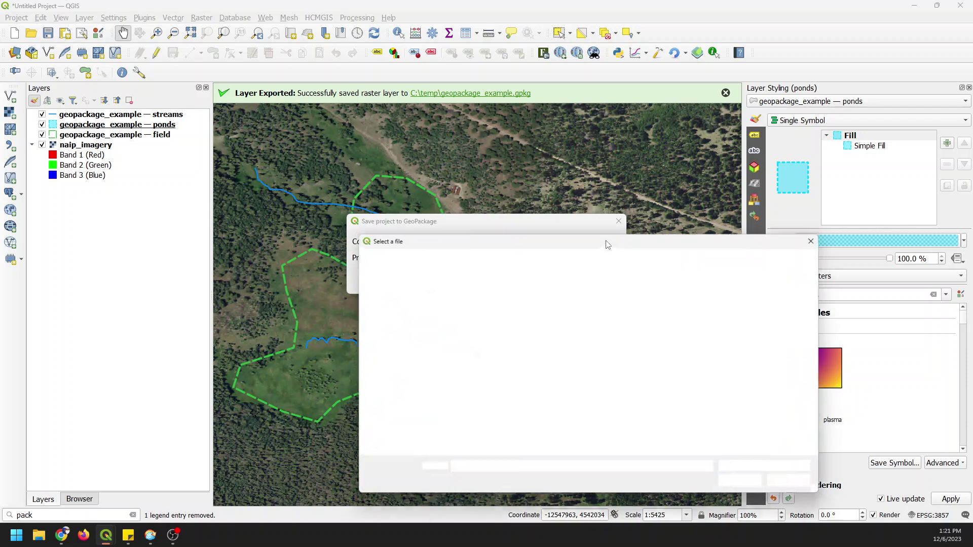
click(467, 327)
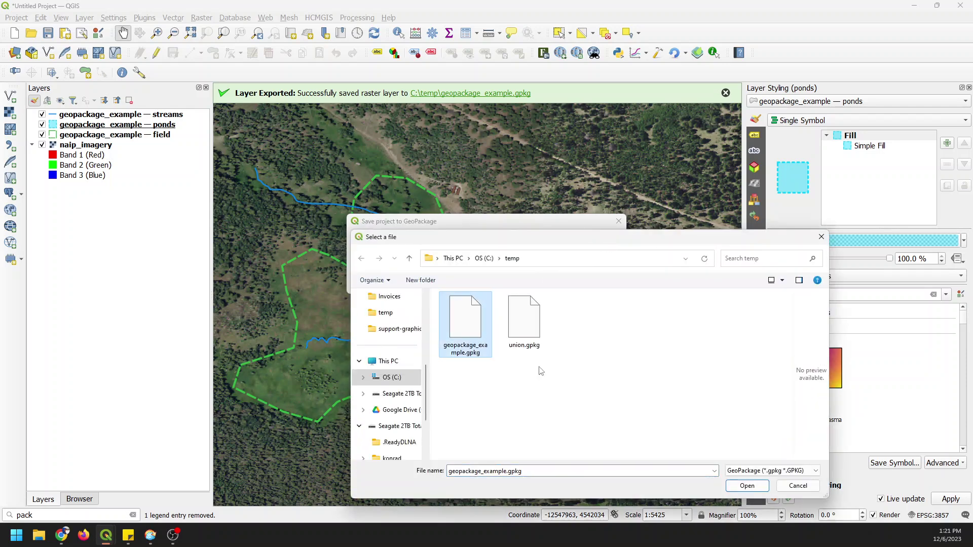
click(747, 486)
- Name the project my_qgis_proj, confirm, and save the project changes
click(430, 257)
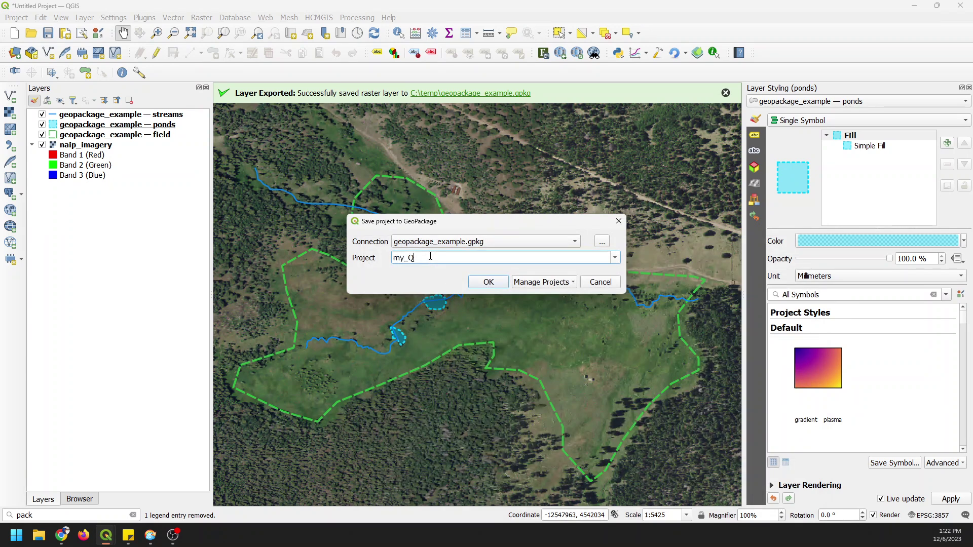
text(my_Qg)
key(BackSpace)
key(BackSpace)
text(qg)
key(Return)
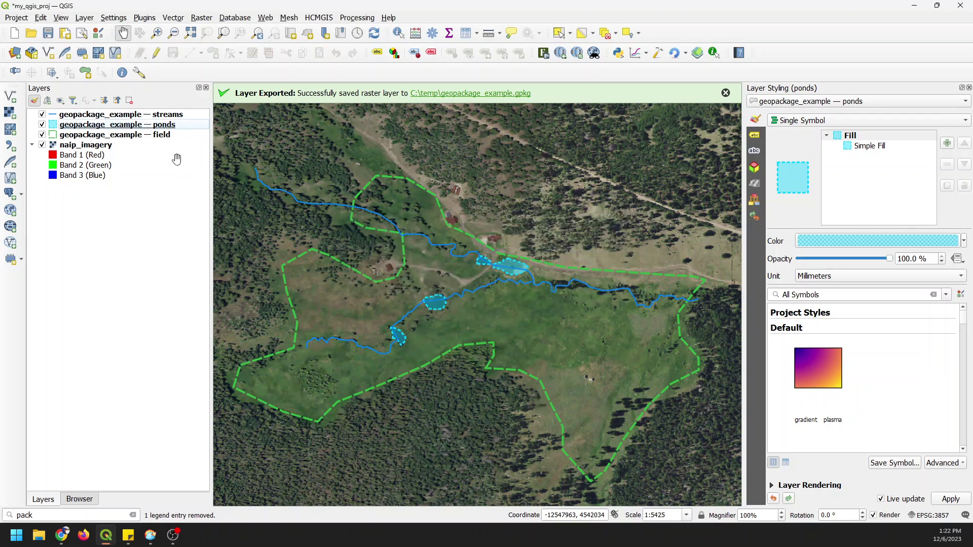
key(ctrl+s)
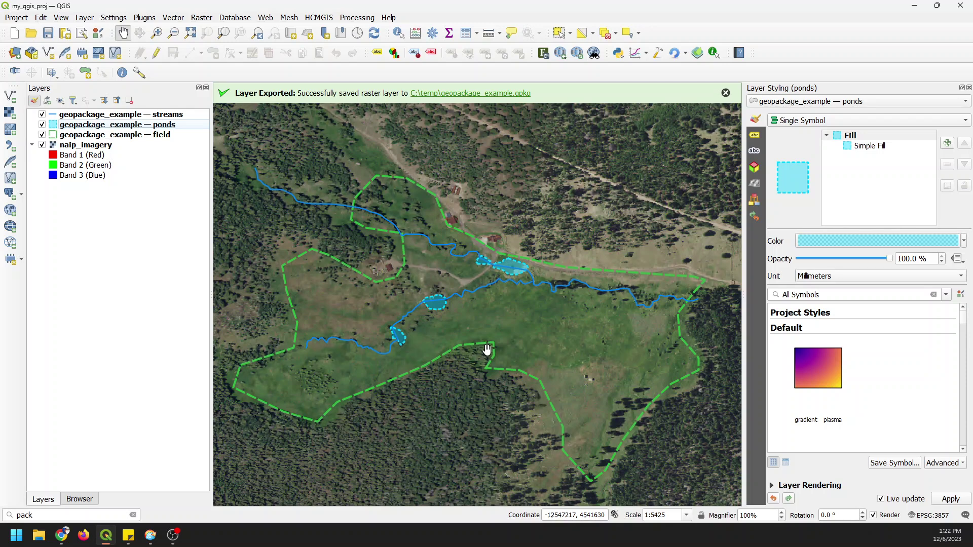
- In File Explorer, browse to C:\temp and check the geopackage_example.gpkg size
click(40, 541)
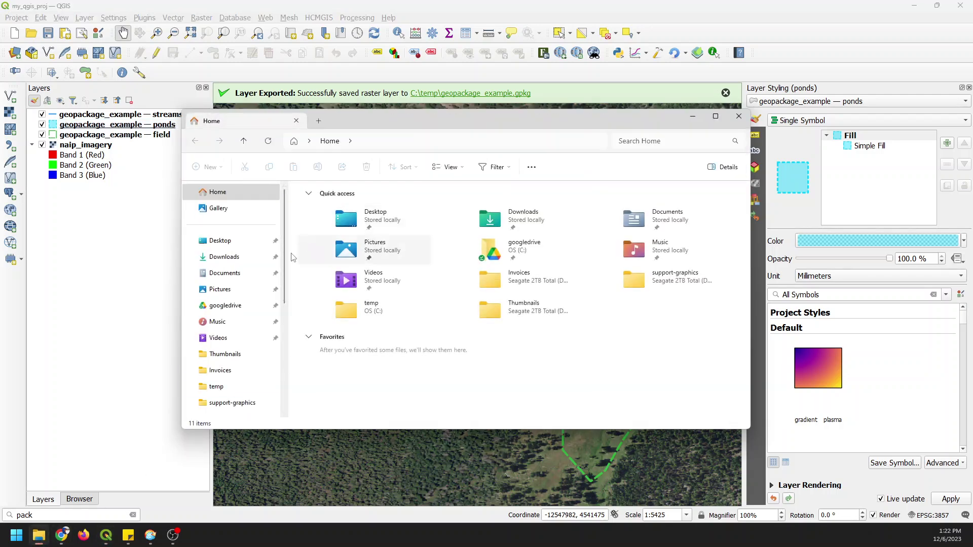
scroll(243, 329, down, 4)
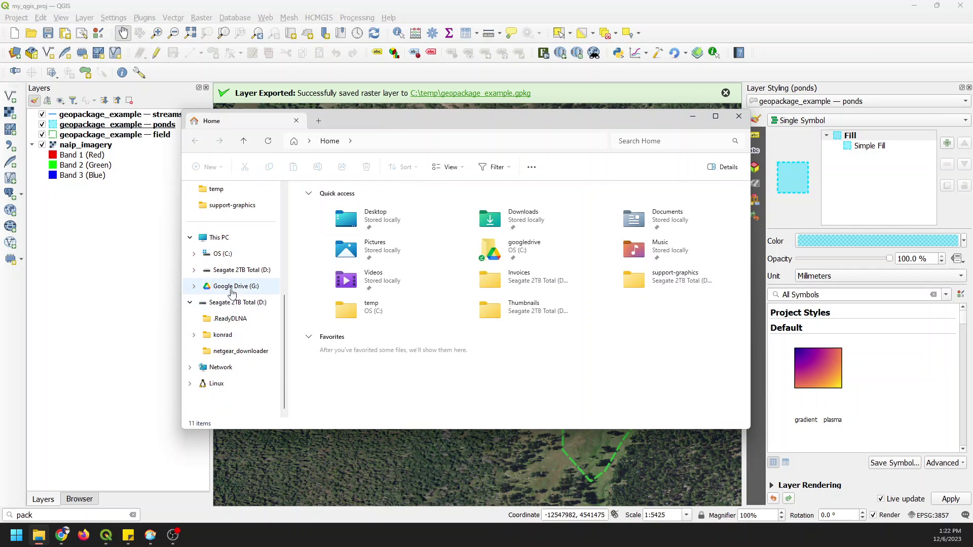
click(234, 270)
click(227, 259)
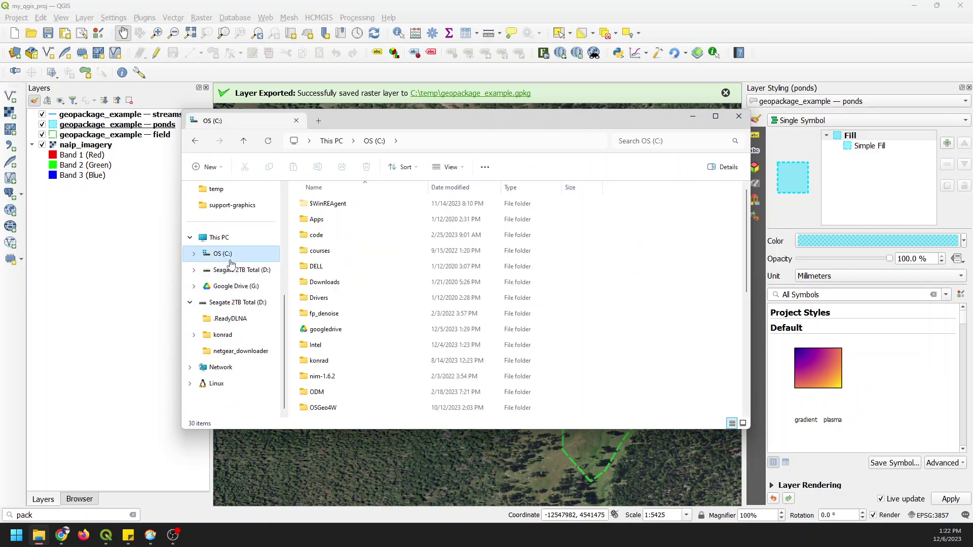
scroll(391, 314, down, 3)
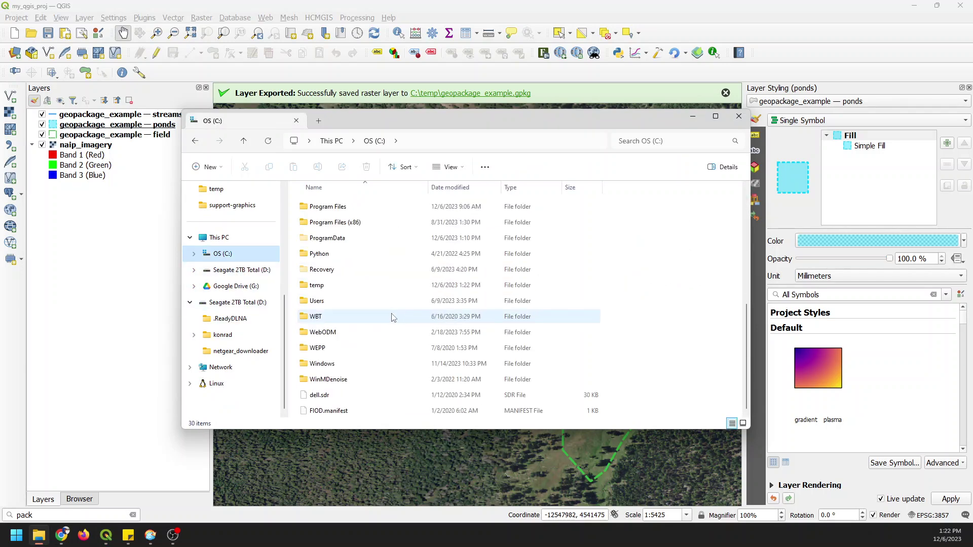
double_click(317, 285)
scroll(398, 291, down, 1)
scroll(397, 291, down, 10)
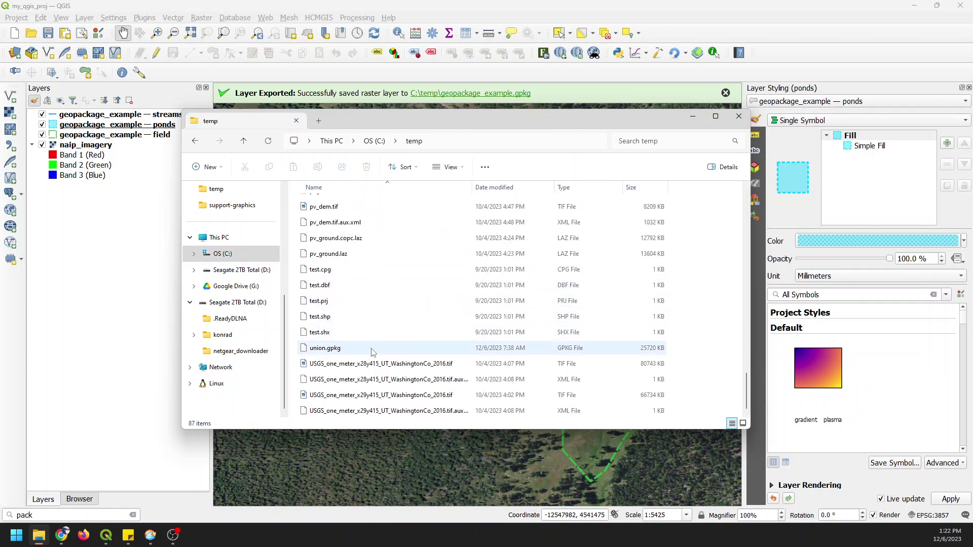
scroll(372, 351, up, 3)
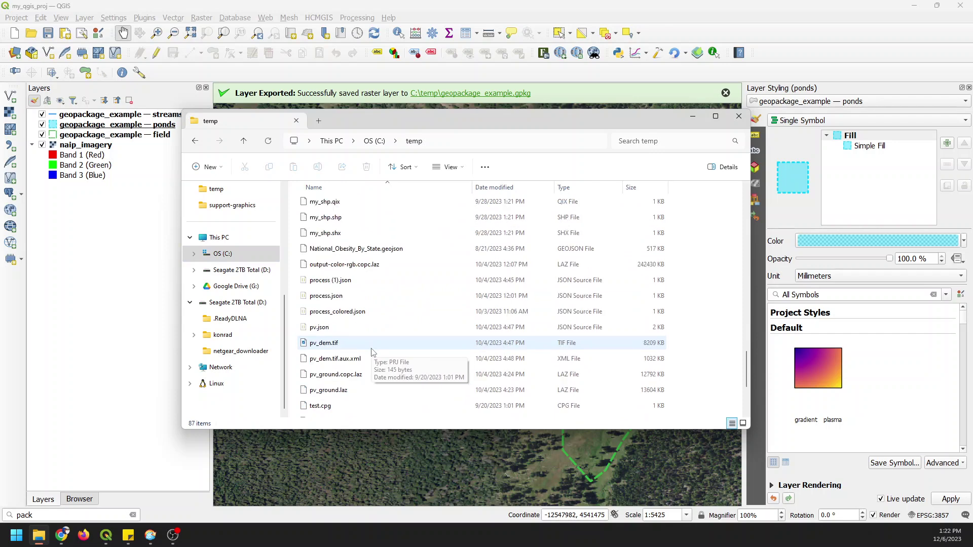
scroll(373, 352, up, 1)
scroll(373, 352, up, 1)
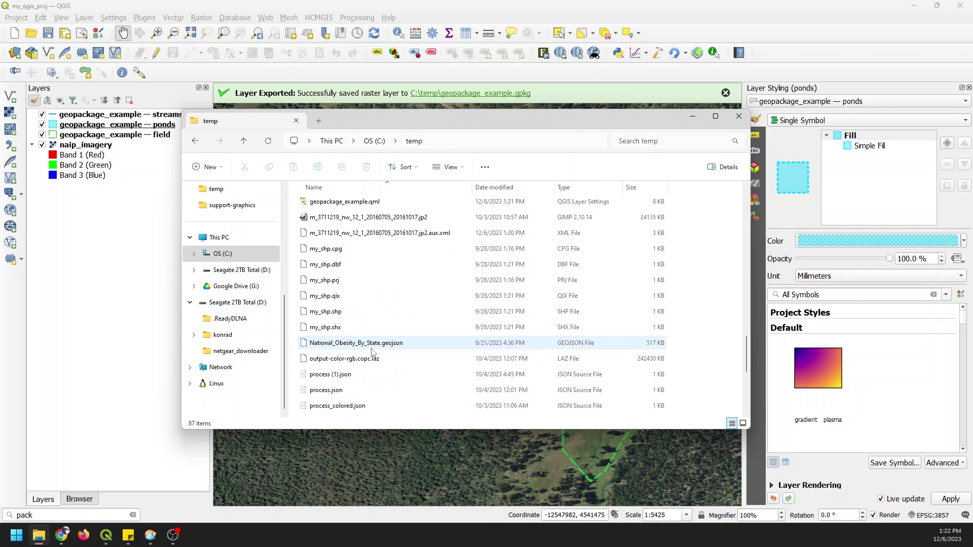
scroll(373, 351, up, 1)
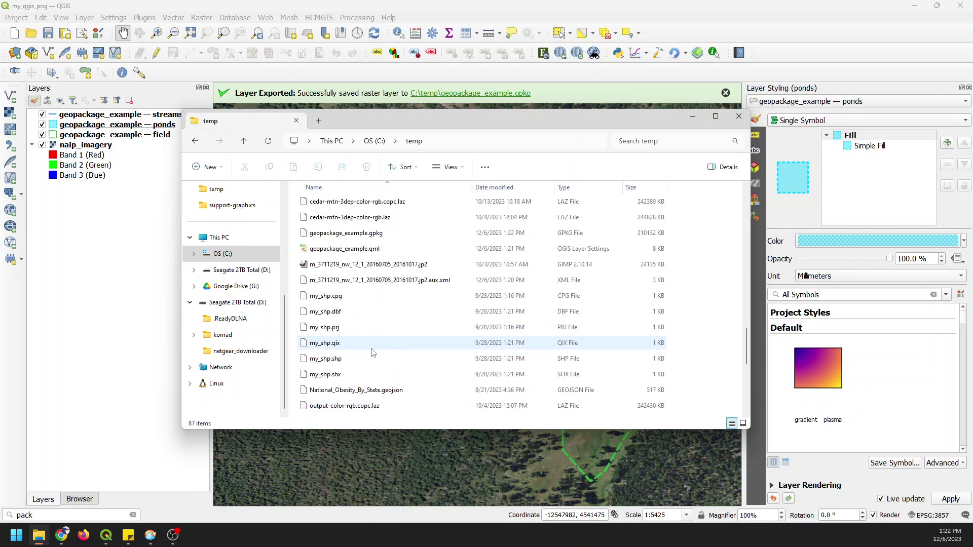
click(340, 239)
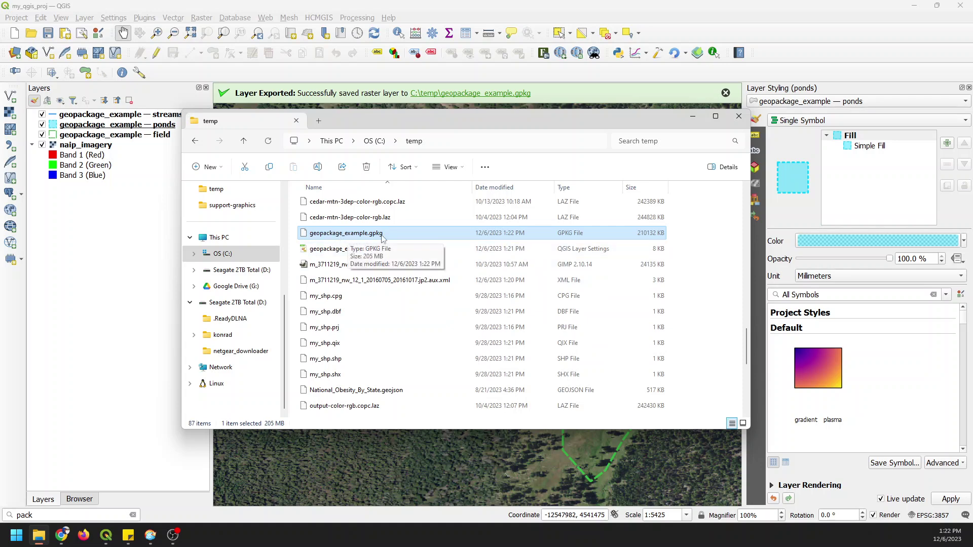
- Permanently delete geopackage_example.qml, leaving the 205 MB geopackage_example.gpkg
click(344, 254)
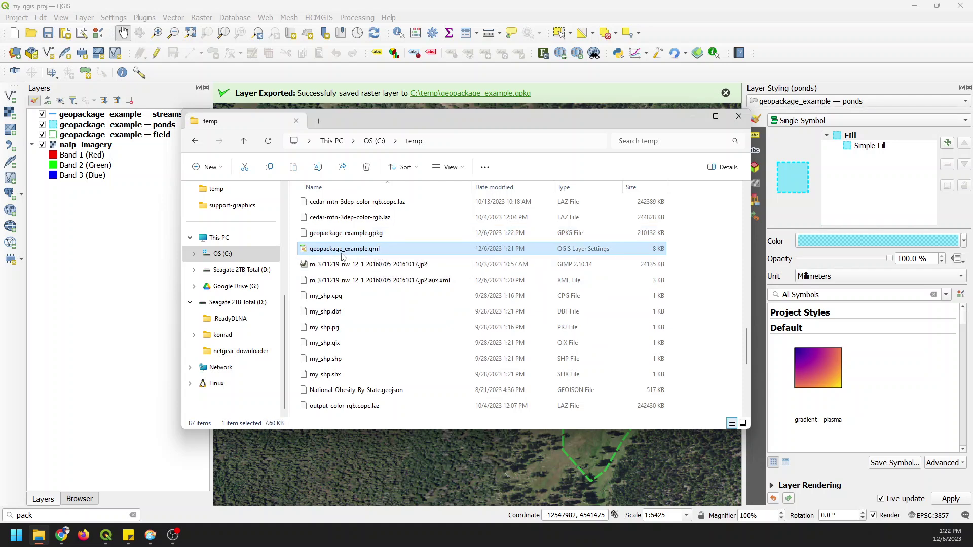
key(shift+Delete)
key(Return)
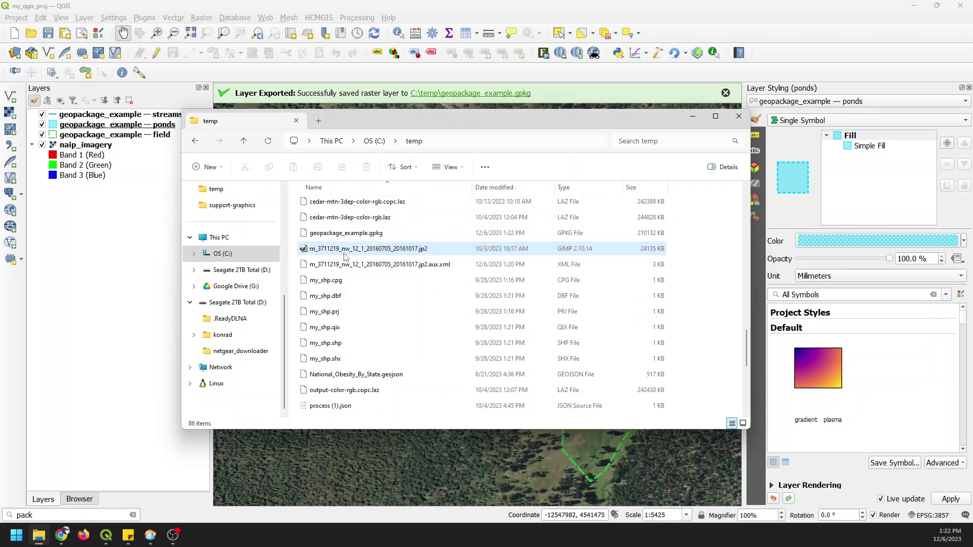
click(352, 236)
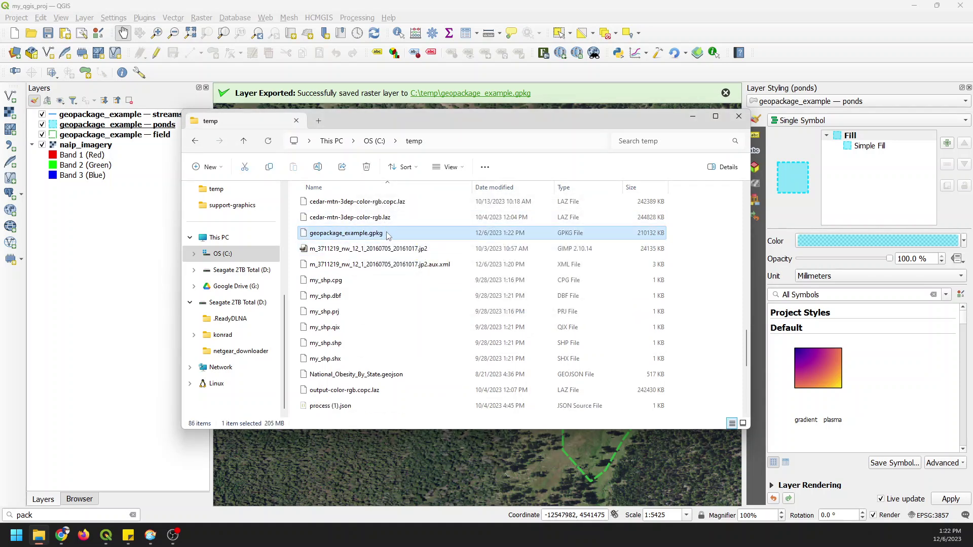